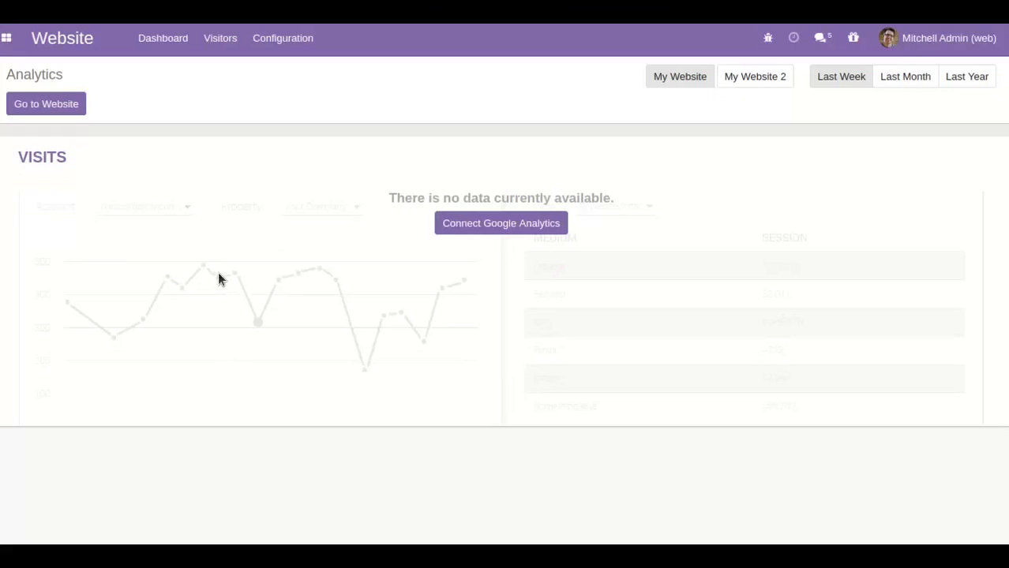
- From the live website, create a new page titled "Odoo" with Add to menu enabled
click(49, 109)
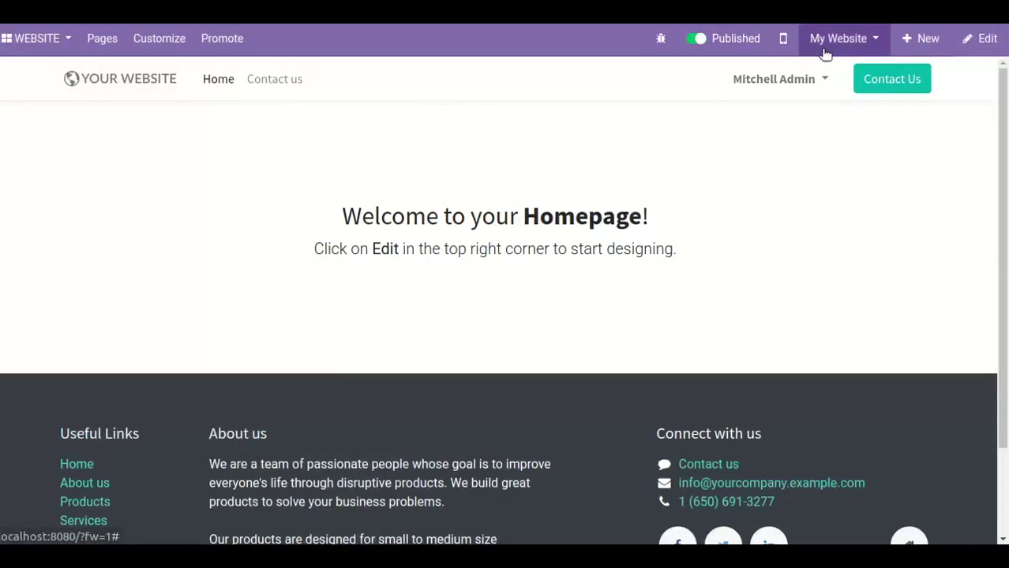
click(920, 39)
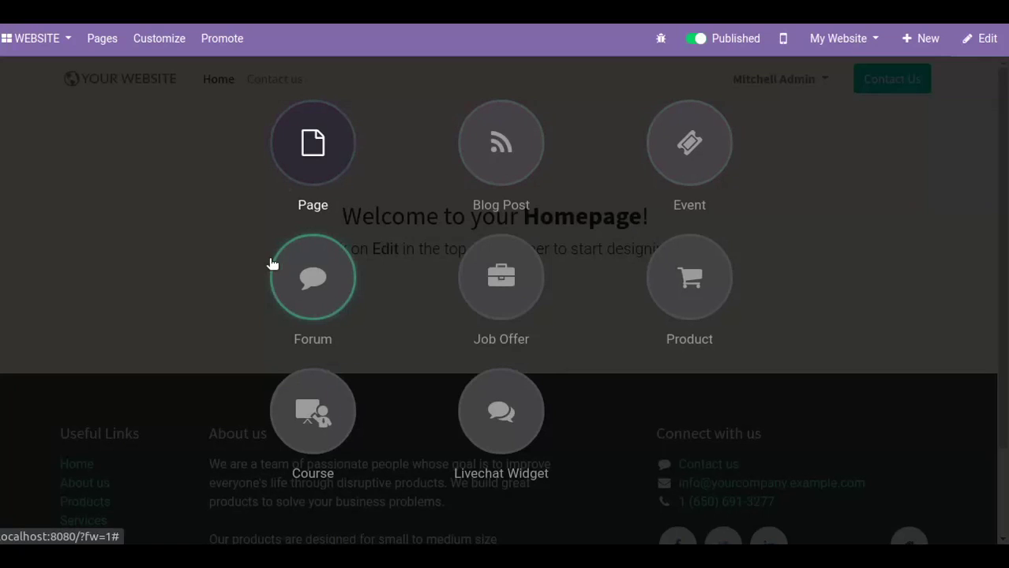
click(278, 154)
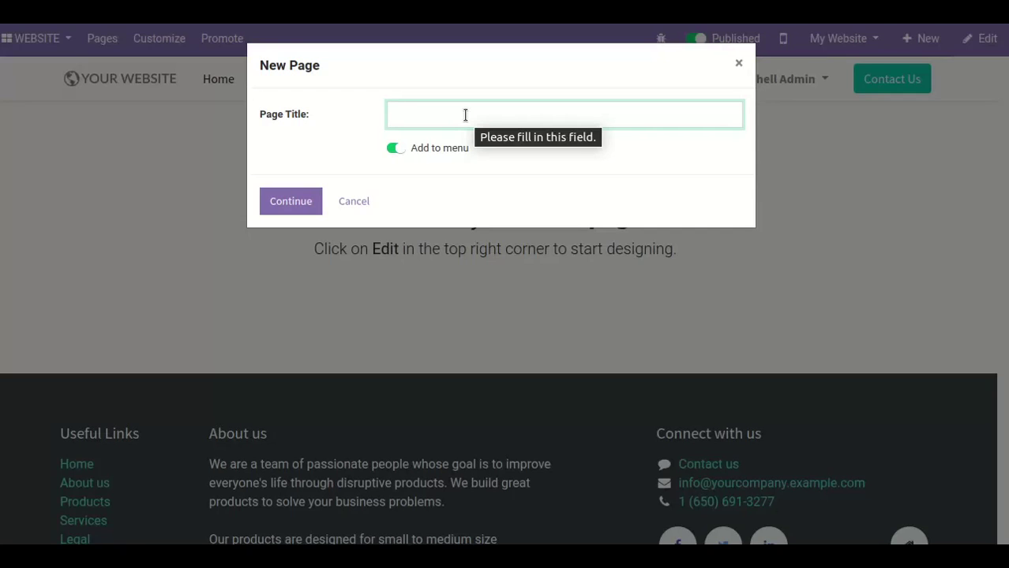
click(397, 149)
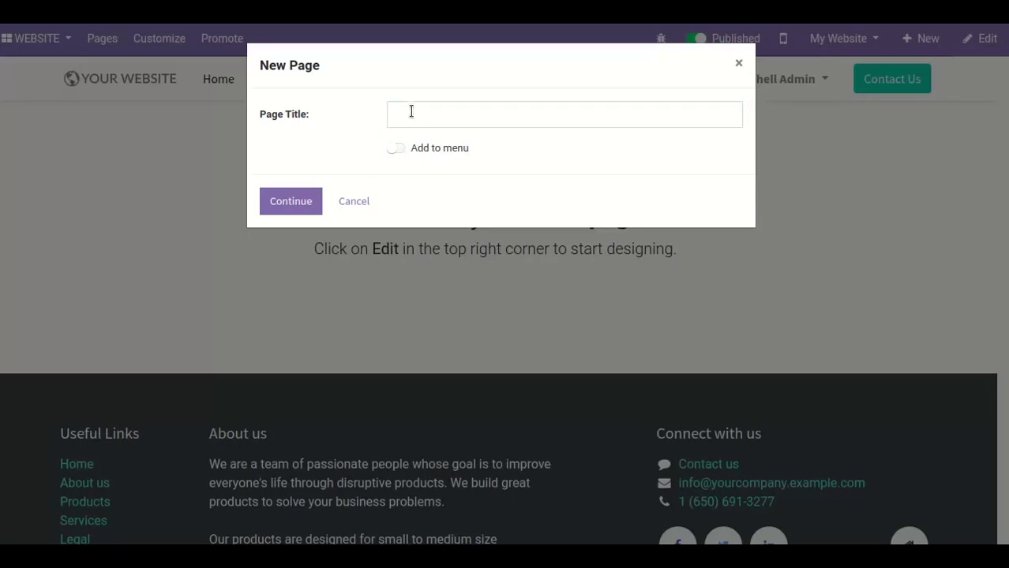
click(410, 111)
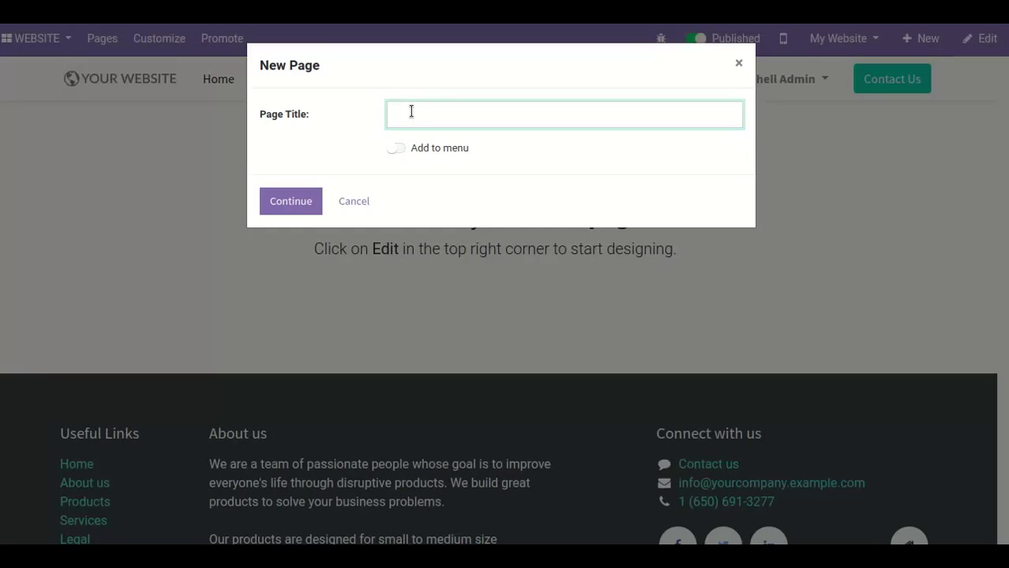
text(Odoo)
click(396, 151)
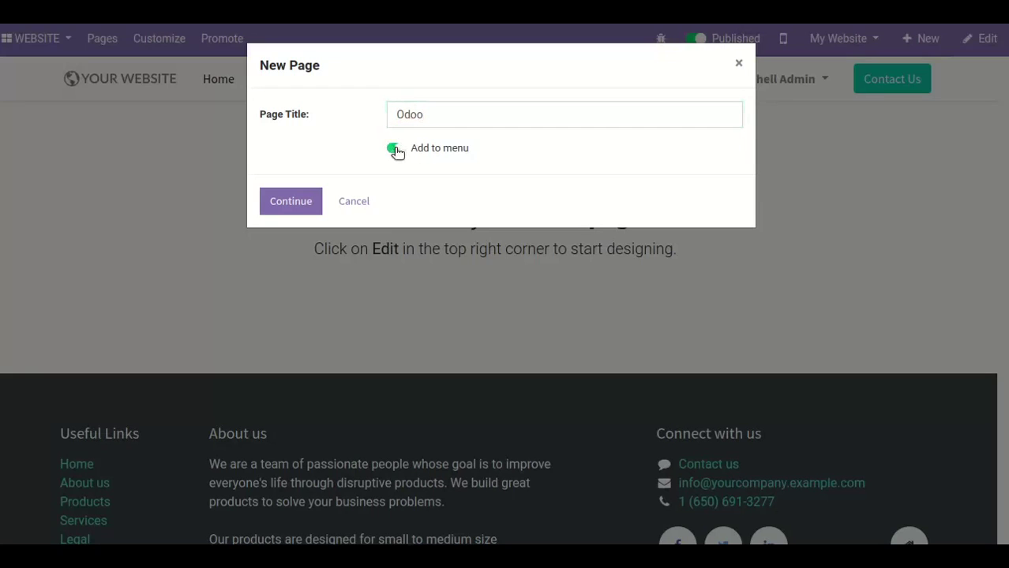
click(281, 199)
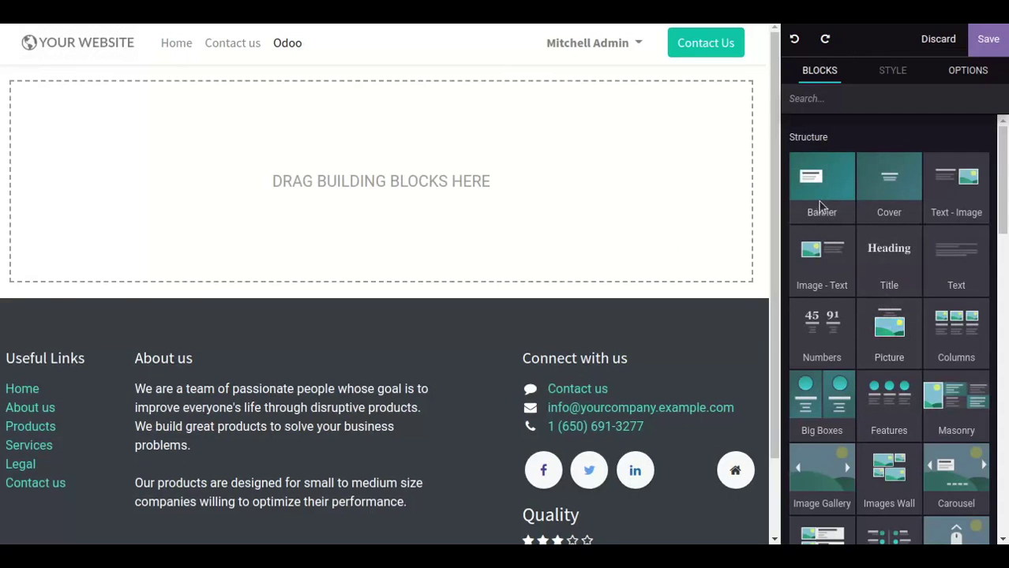
- Add a Banner block to the empty page and replace its heading with "Odoo"
drag(821, 207, 379, 182)
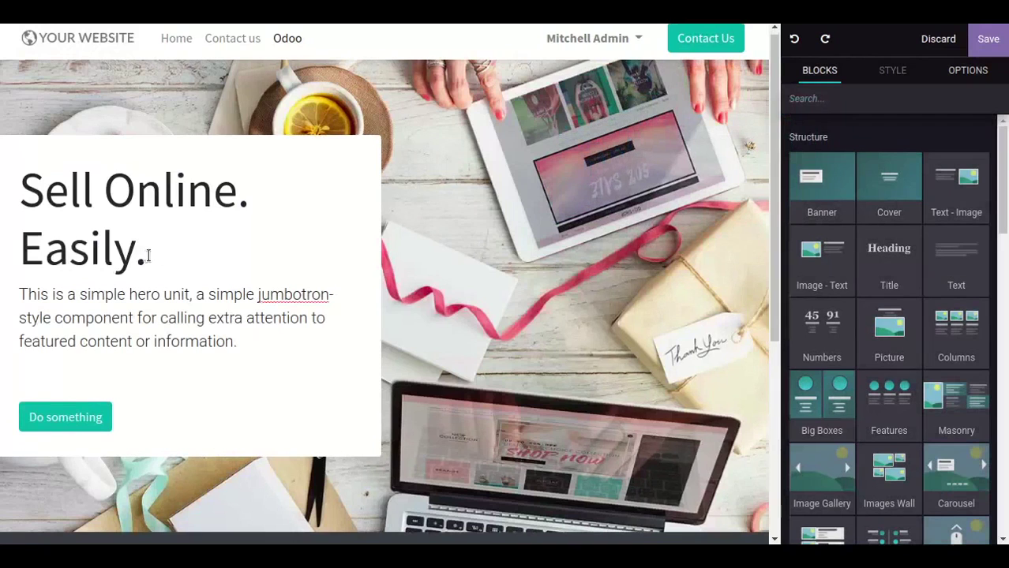
drag(169, 255, 19, 180)
text(Odoo)
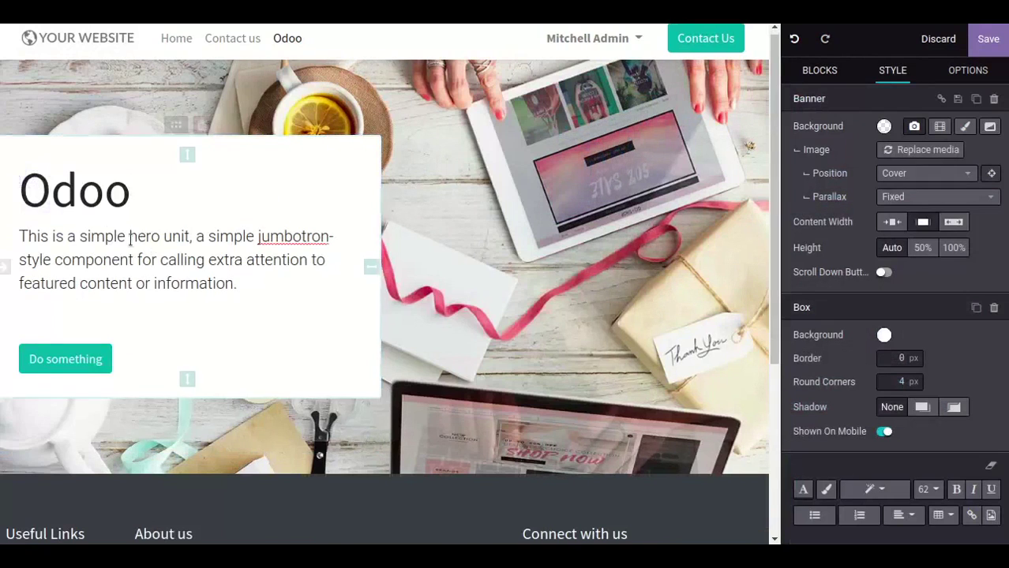
- Replace the banner's paragraph with the filler text "sdnskn vk fij ifnin ieneignergnvidn erid gdgre dfeg f"
drag(235, 290, 28, 217)
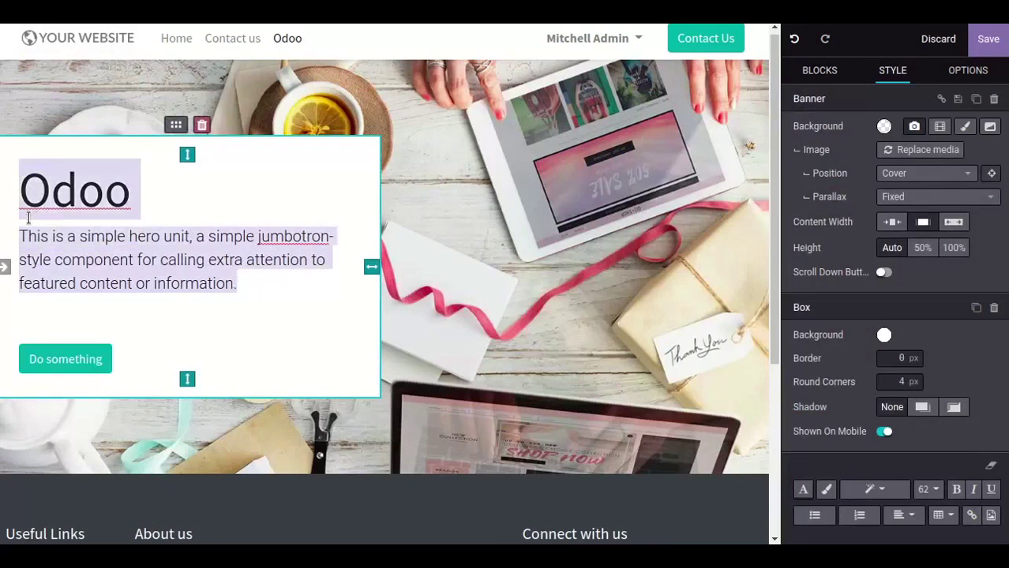
triple_click(277, 295)
click(233, 284)
text(sfdji)
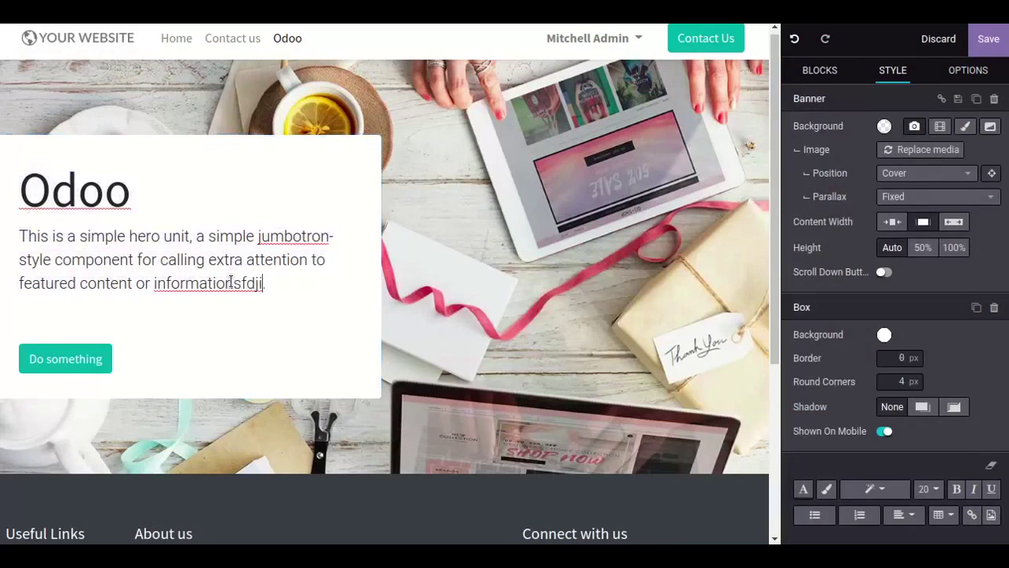
triple_click(230, 282)
text(sdnskn vk )
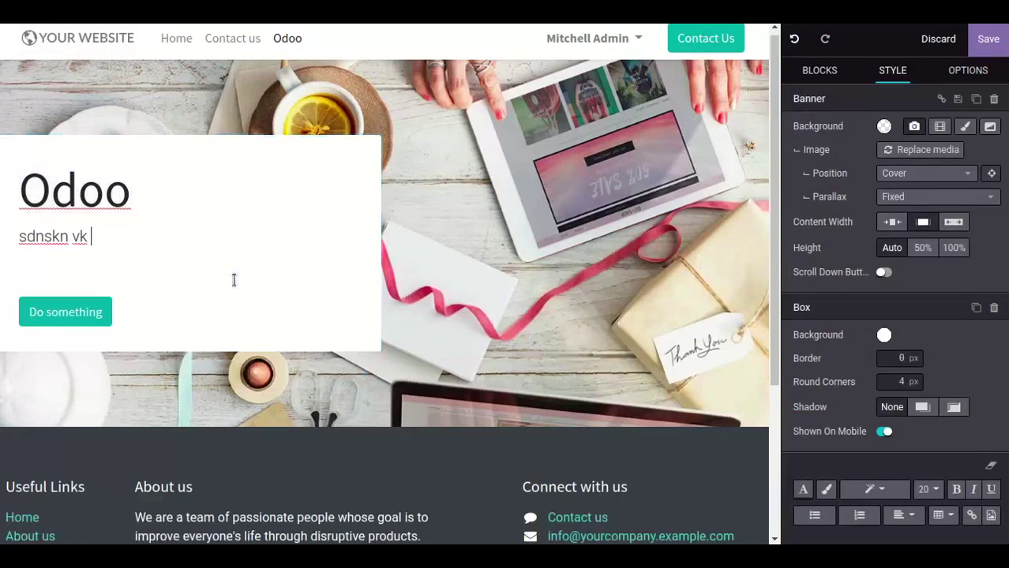
text(fij ifnin ieneignergnv)
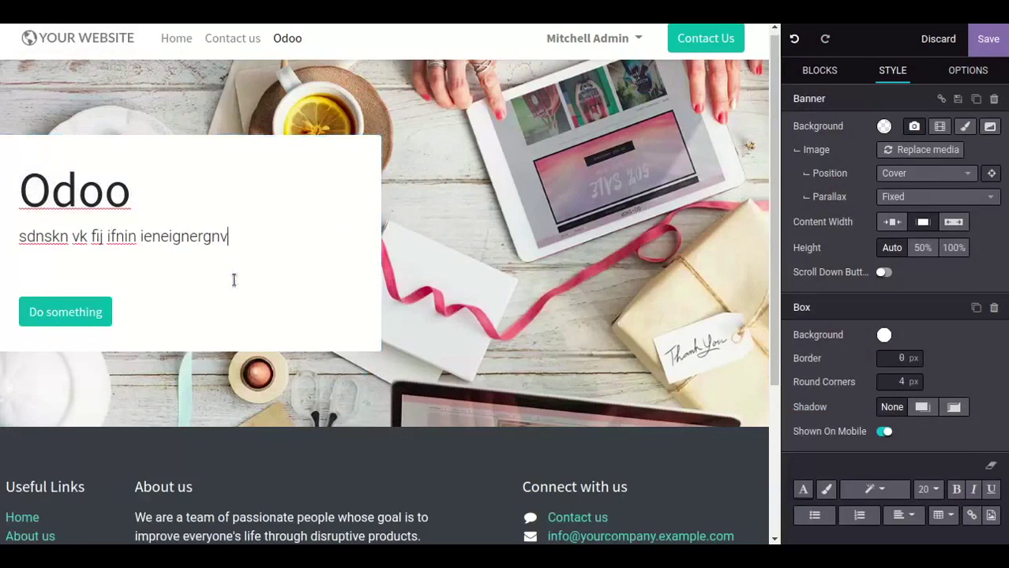
text(idn erid gdgre dfeg)
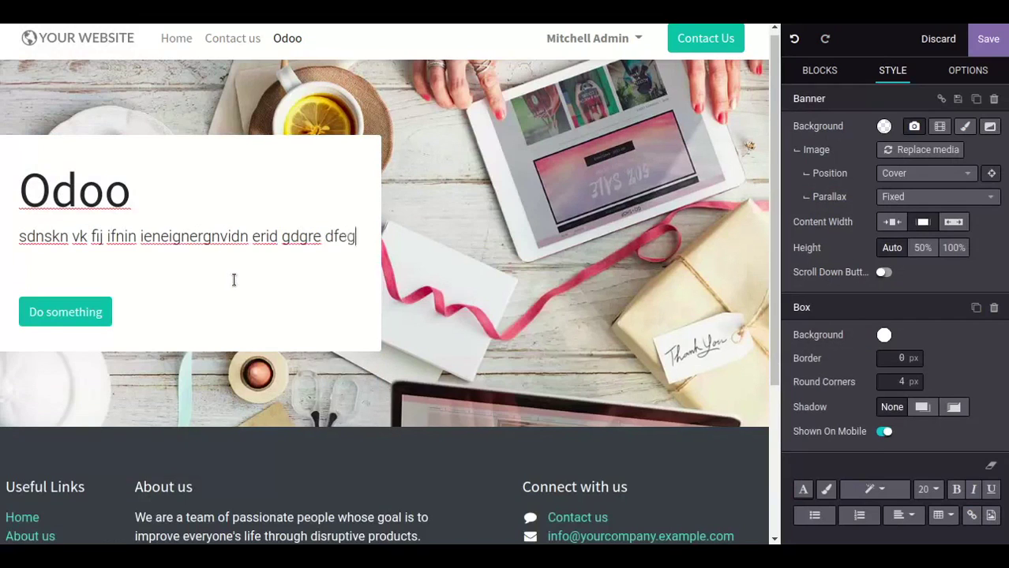
text( f)
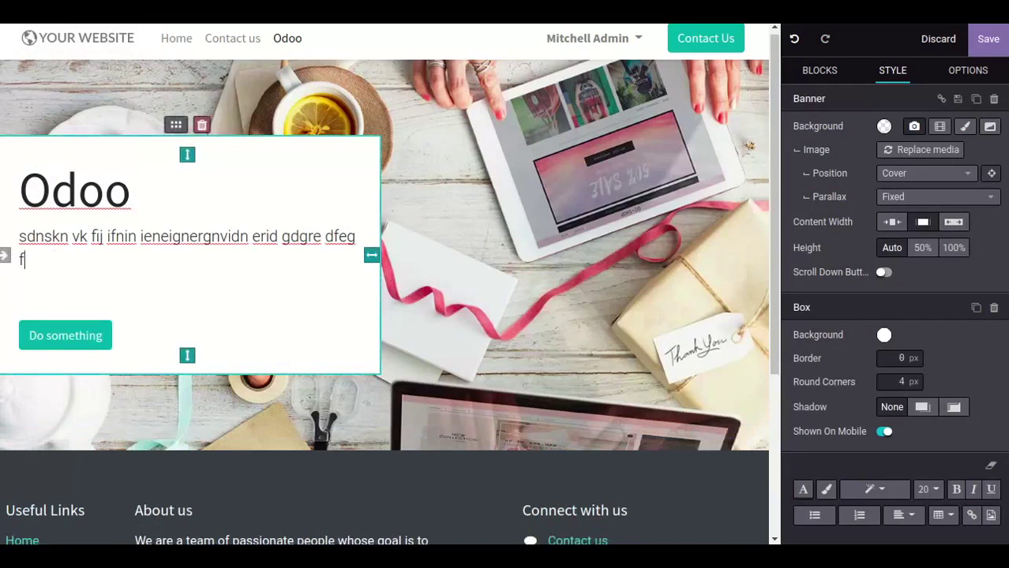
- Add a Text - Image block below the banner and change its subtitle to "Odoo features"
click(810, 76)
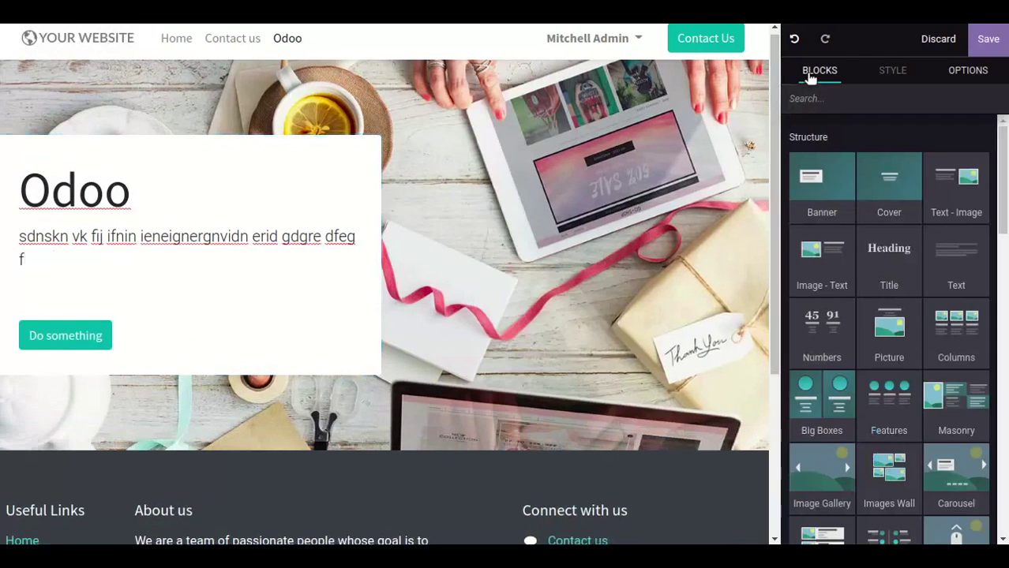
drag(957, 207, 572, 422)
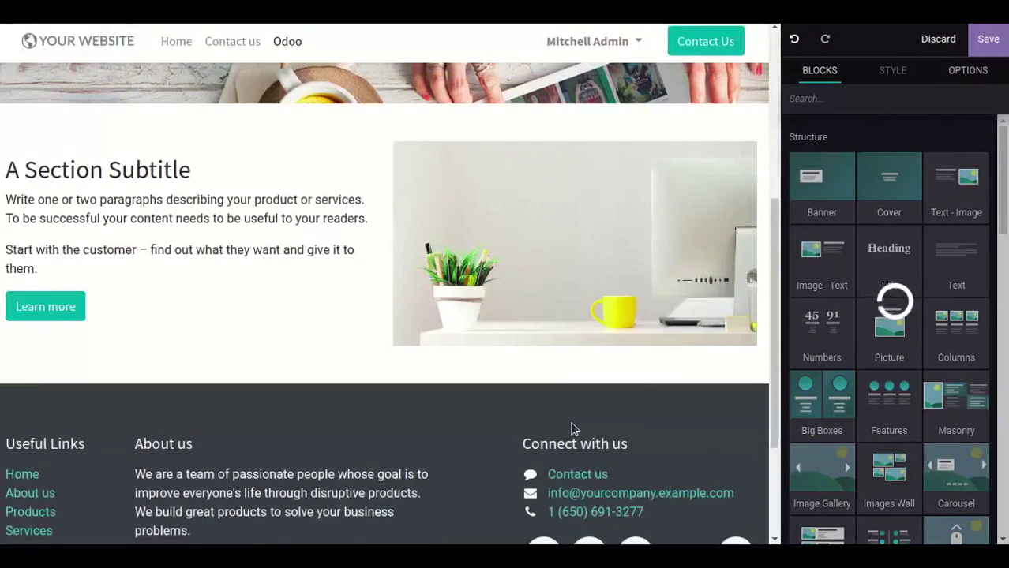
triple_click(232, 174)
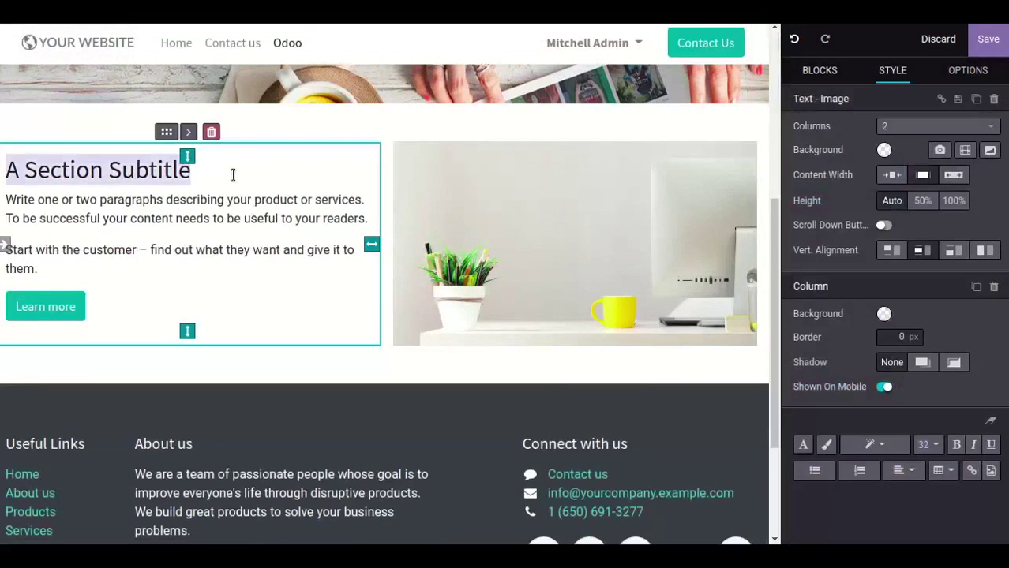
text(Odoo )
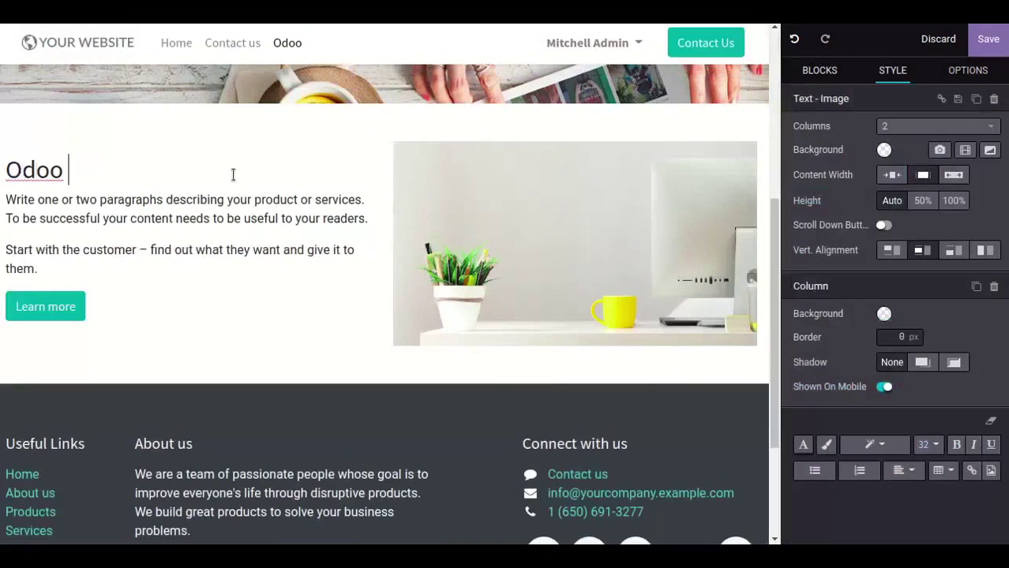
text(features)
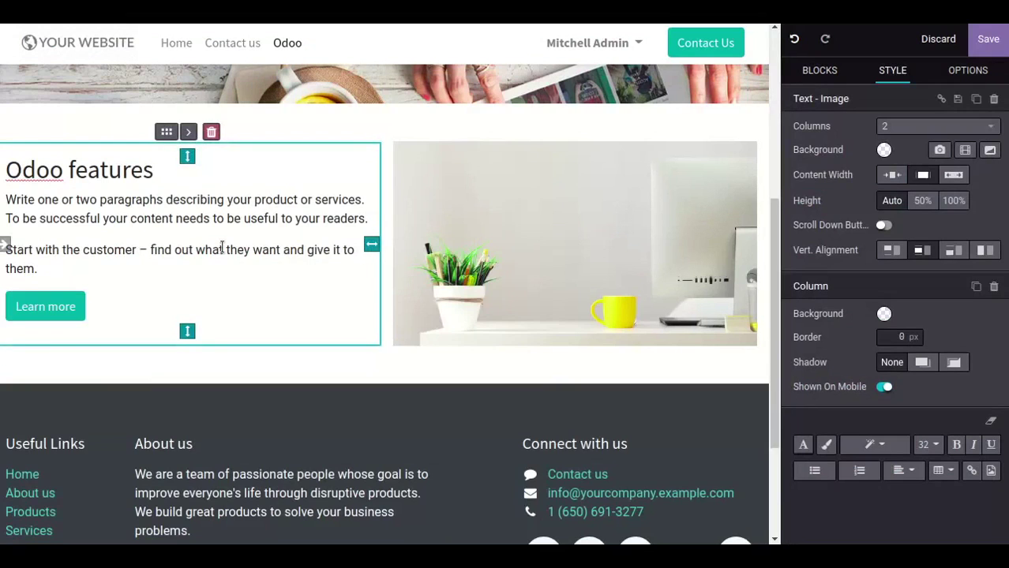
- Replace the Text - Image block's picture with the Odoo quotations screenshot and apply the purple colour combination as its background
double_click(551, 244)
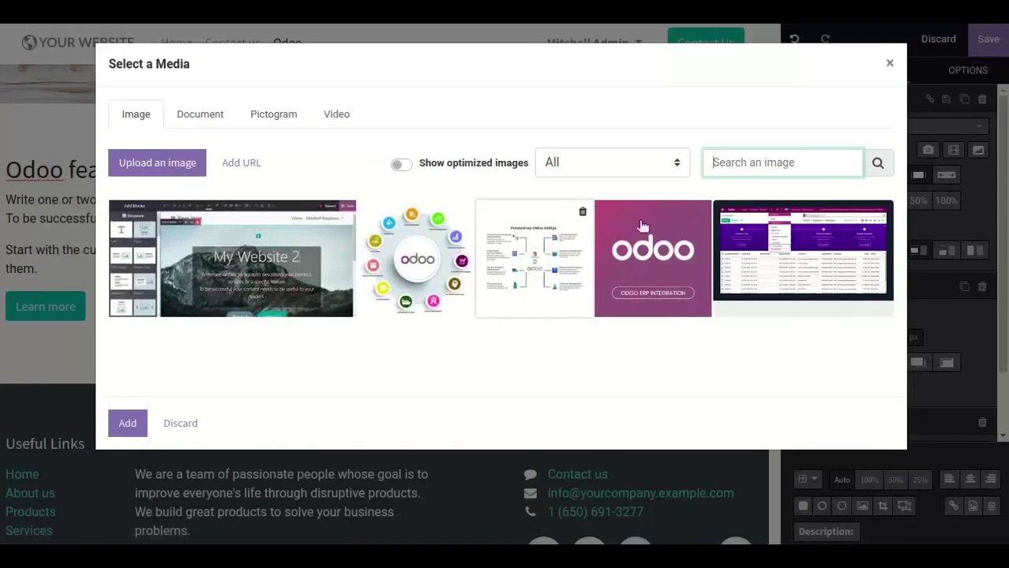
double_click(761, 245)
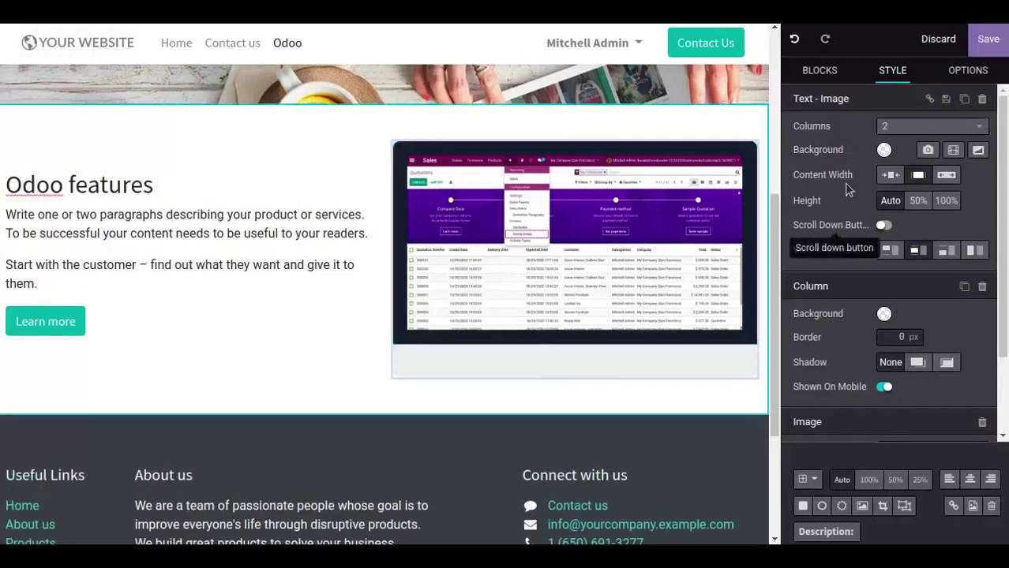
click(884, 150)
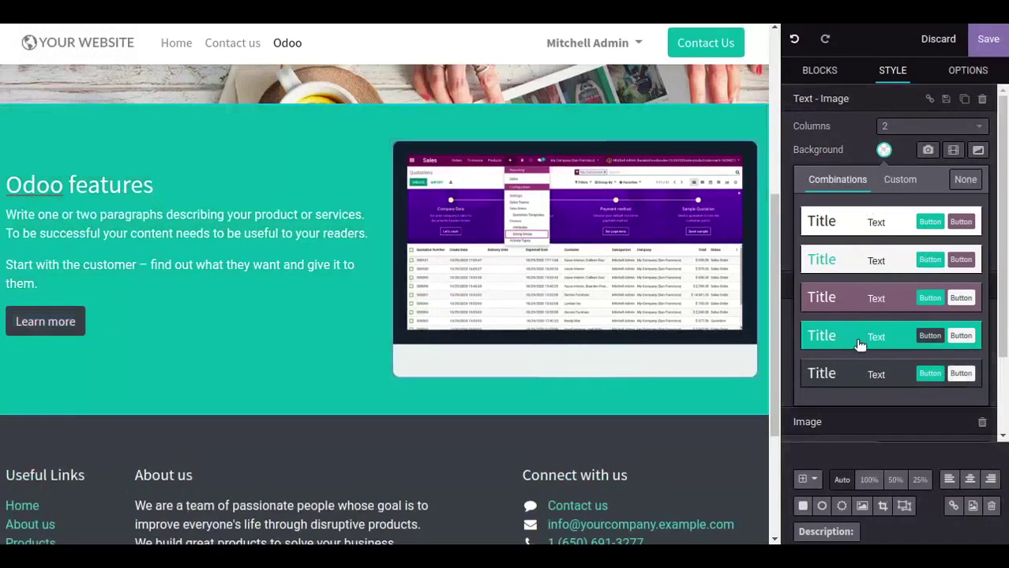
click(860, 297)
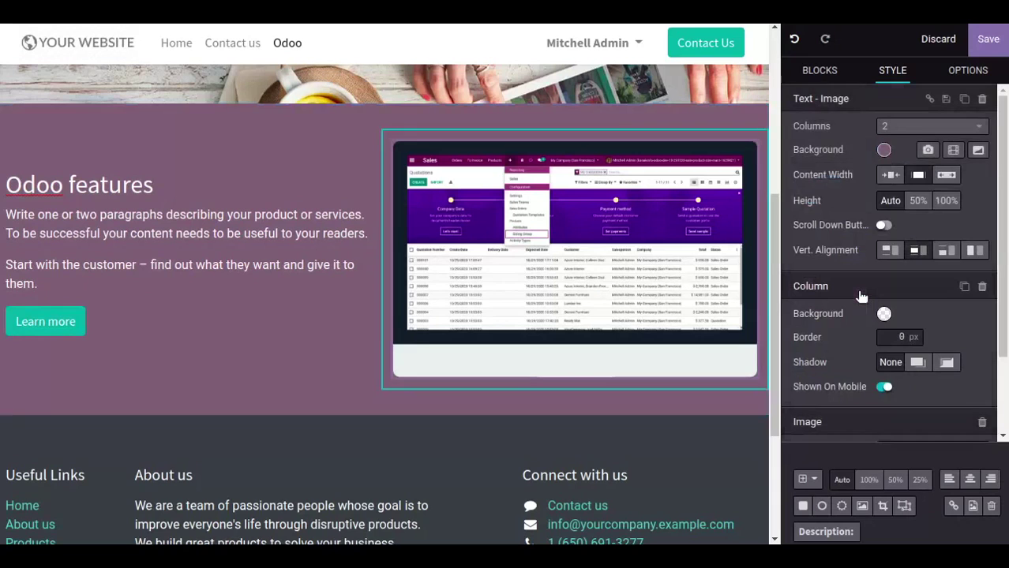
click(655, 115)
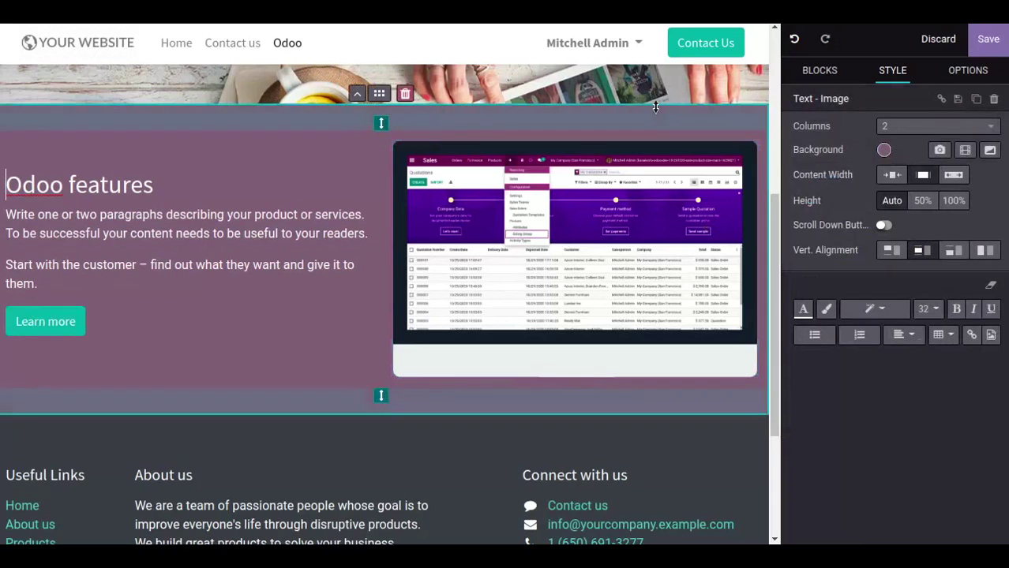
- Look through the available building blocks, from Structure down to Dynamic Content and Inner content
click(818, 71)
scroll(838, 308, down, 5)
scroll(839, 308, down, 6)
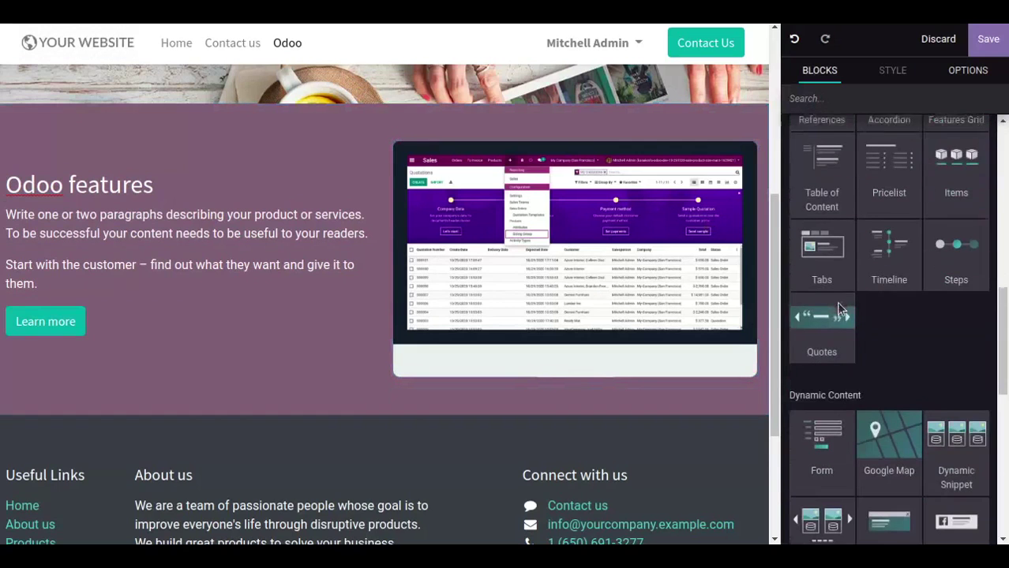
scroll(839, 308, down, 2)
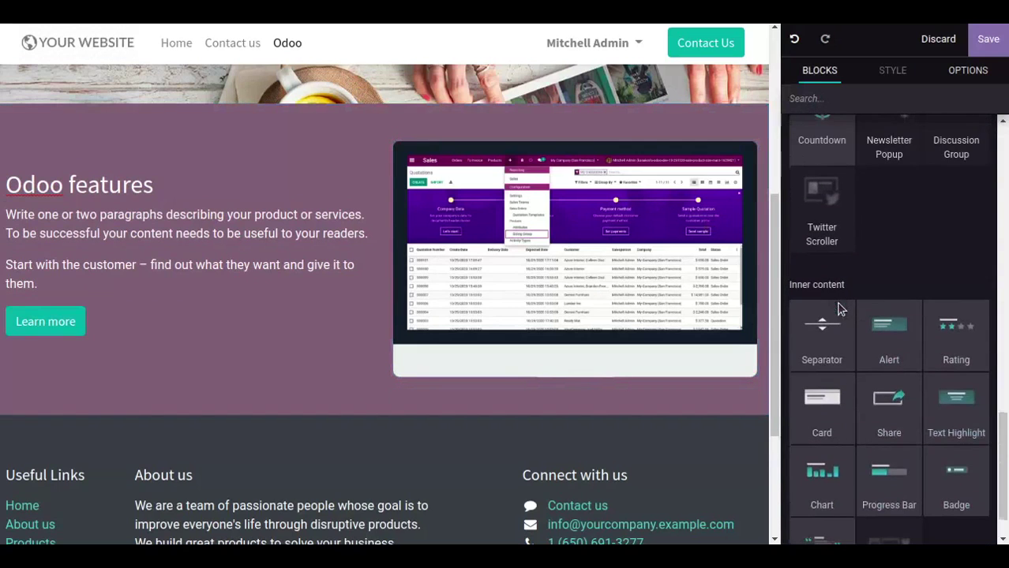
drag(821, 336, 422, 258)
scroll(422, 255, up, 5)
scroll(422, 255, down, 4)
scroll(421, 258, down, 3)
scroll(421, 258, up, 7)
scroll(421, 258, down, 7)
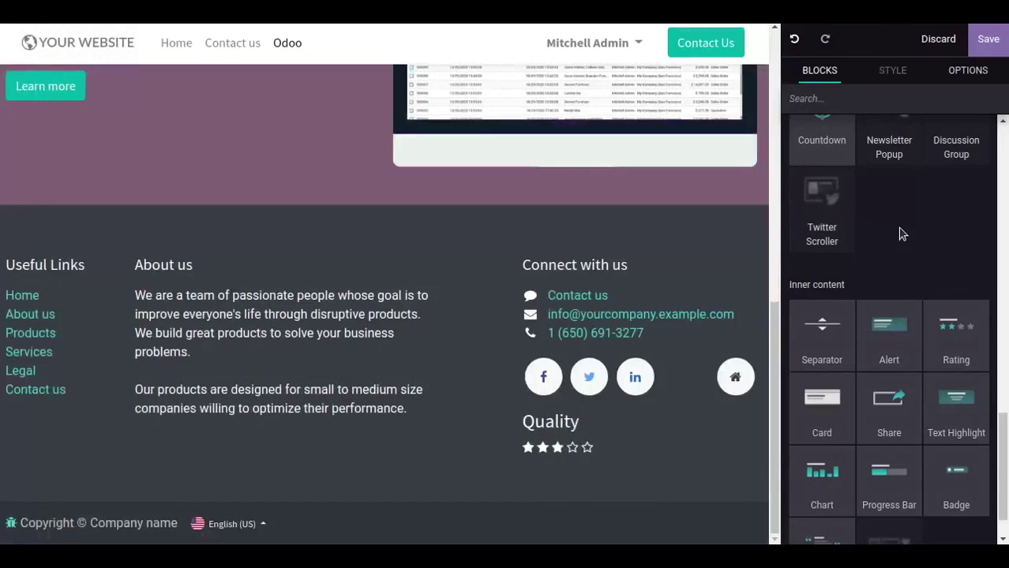
- Add a Title block between the purple Odoo features section and the page footer
scroll(898, 229, up, 5)
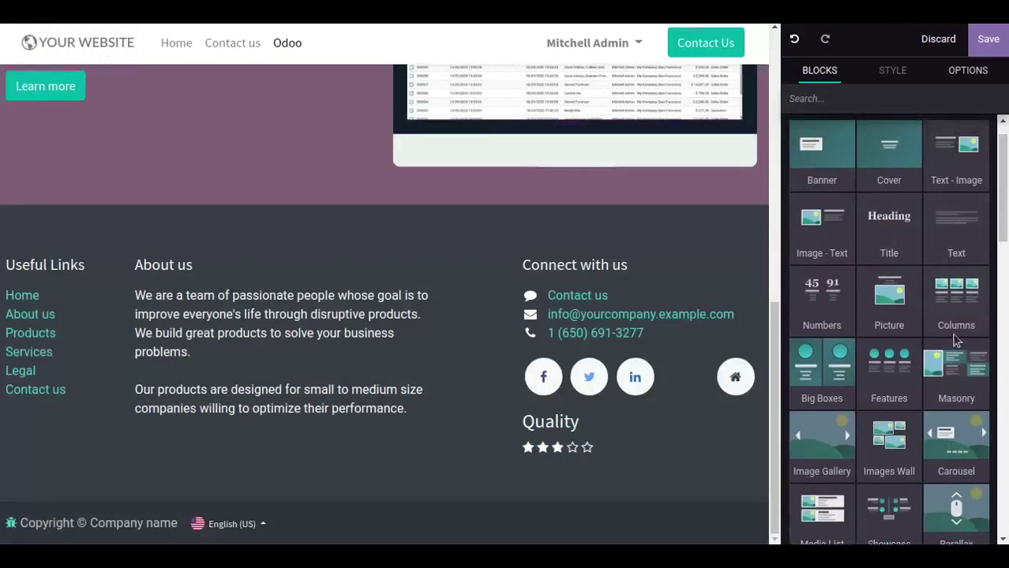
scroll(951, 404, up, 1)
drag(890, 272, 604, 221)
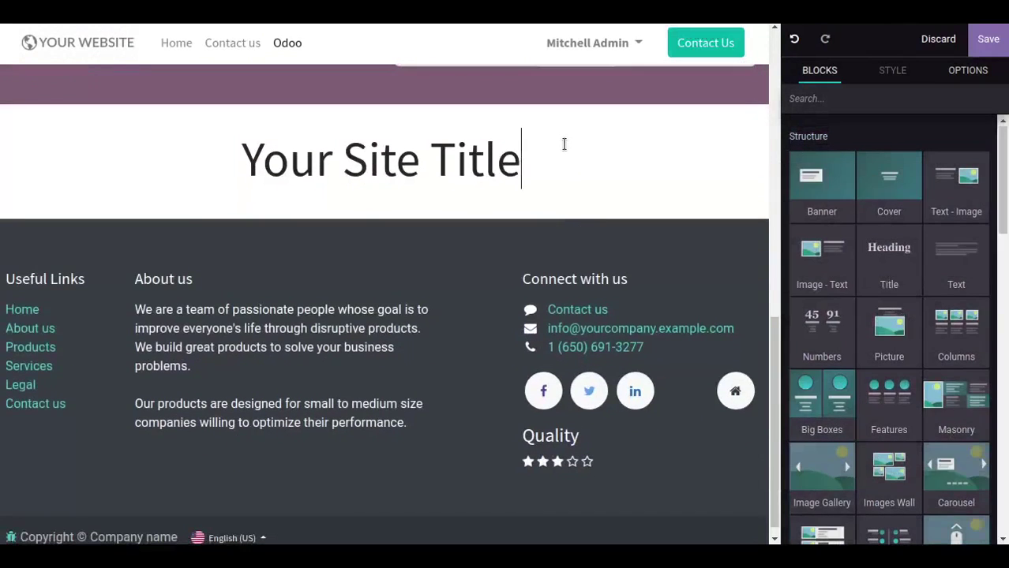
- Replace the Title block's placeholder text with "Odoo Customization"
key(BackSpace)
key(BackSpace)
key(BackSpace)
key(BackSpace)
key(BackSpace)
key(BackSpace)
key(BackSpace)
key(BackSpace)
key(BackSpace)
key(BackSpace)
key(BackSpace)
key(BackSpace)
key(BackSpace)
key(BackSpace)
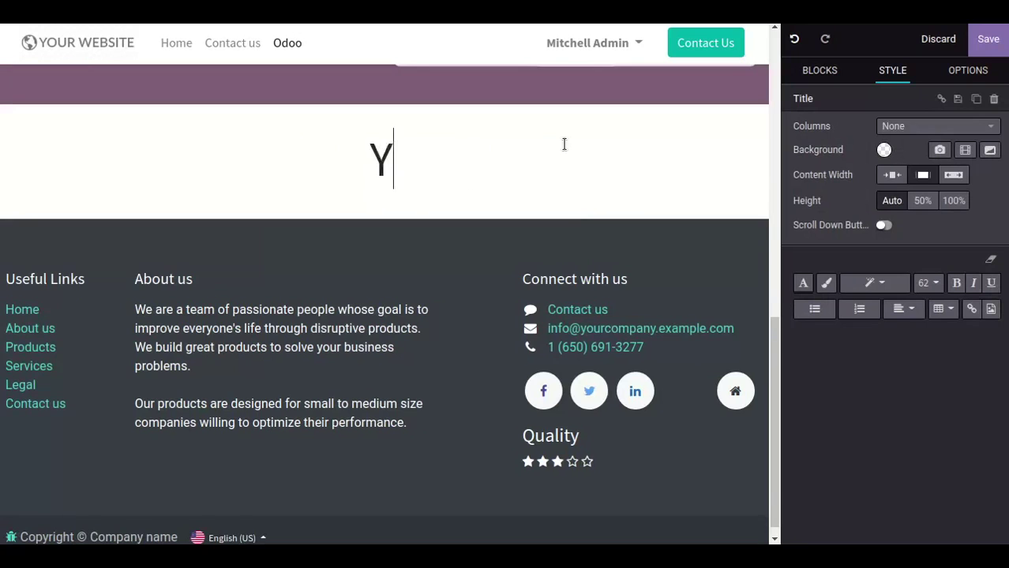
key(BackSpace)
text(Odoo C)
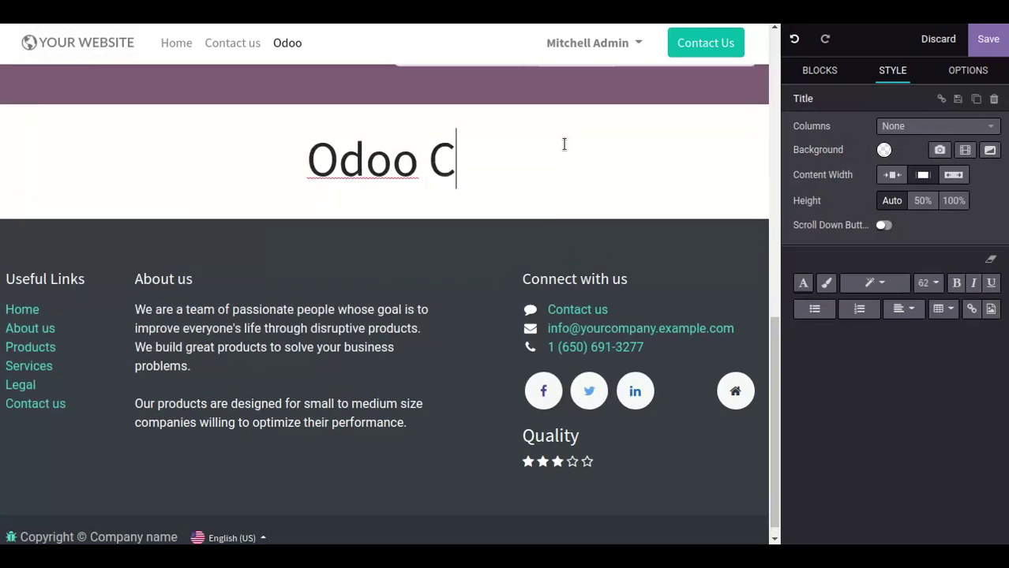
text(ustomi)
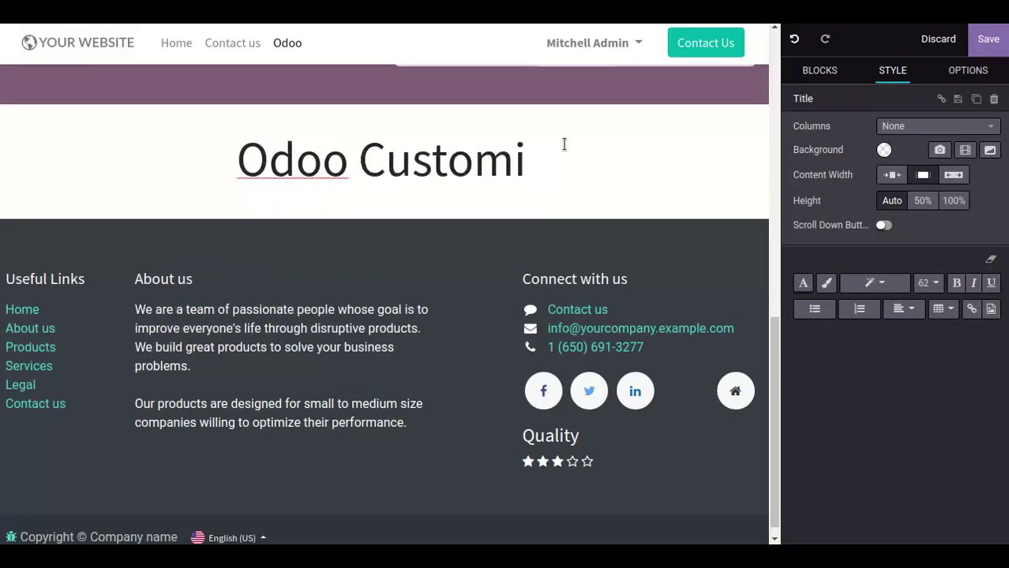
text(zation)
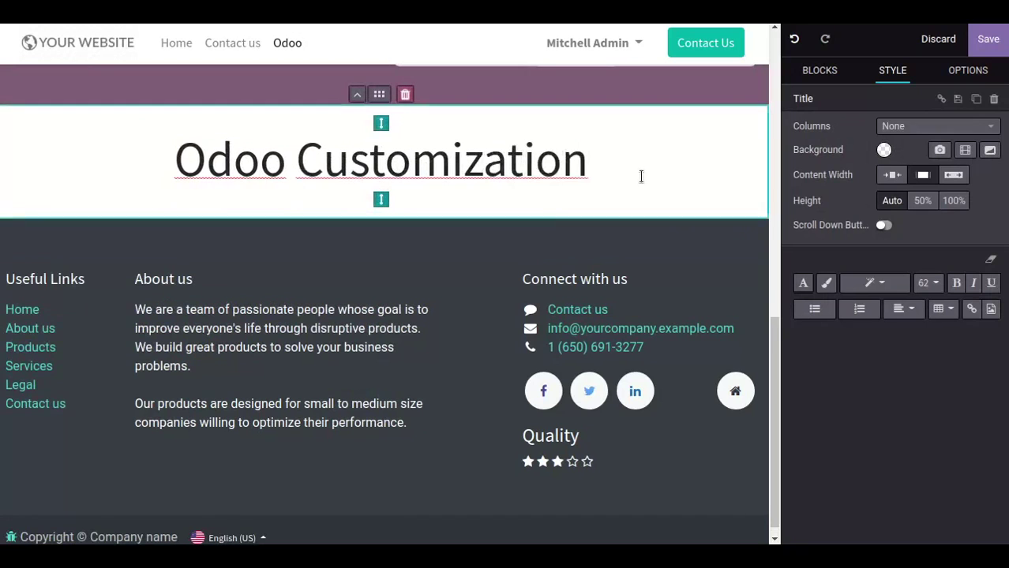
- Set the font size of the "Odoo Customization" title text to 48
drag(642, 176, 186, 167)
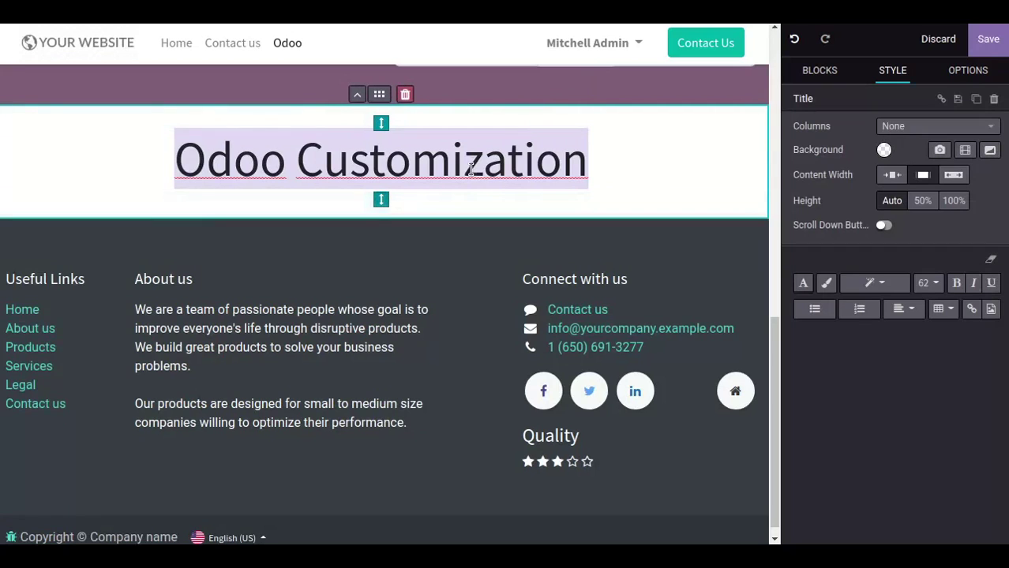
click(936, 286)
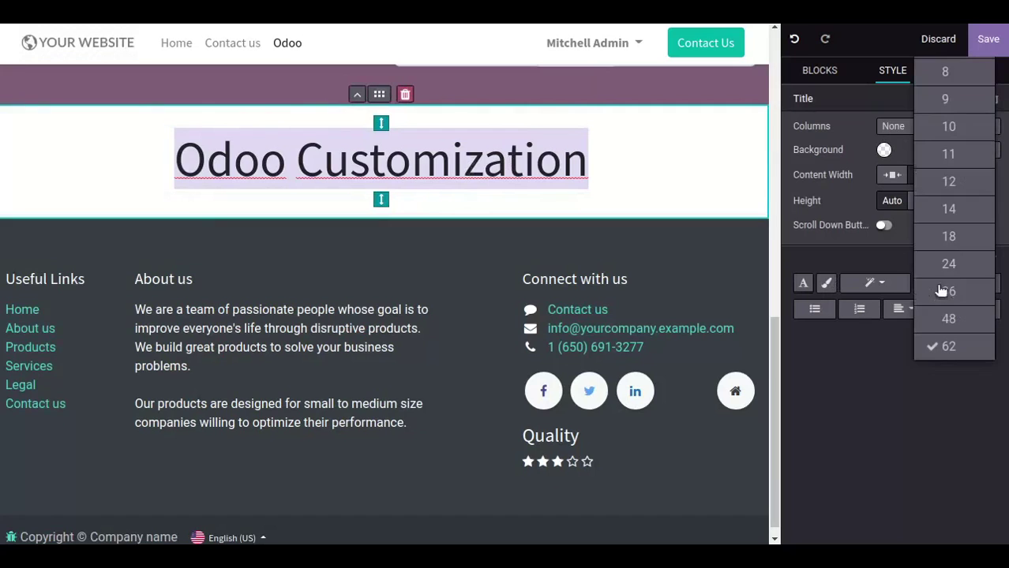
click(949, 291)
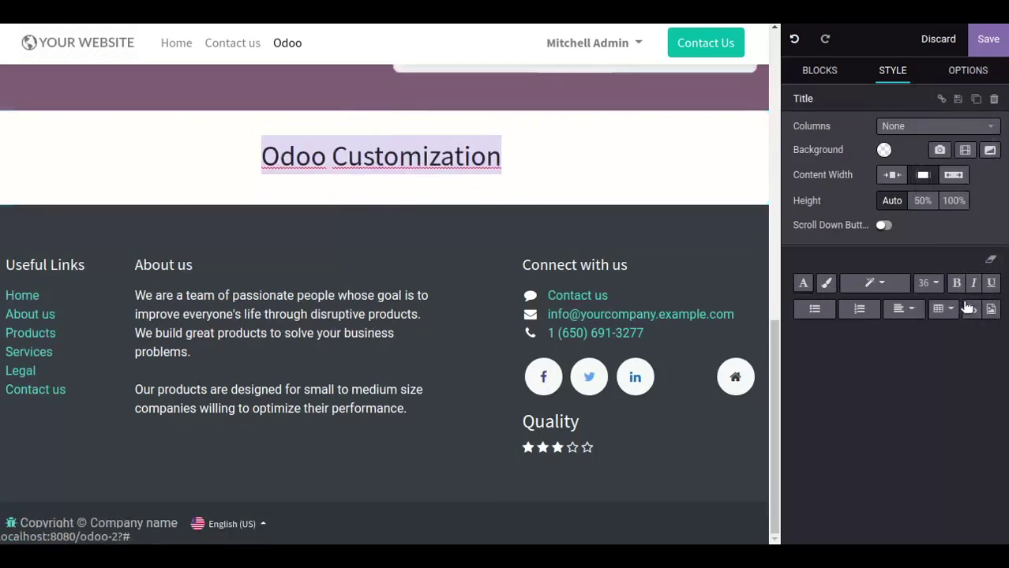
click(934, 284)
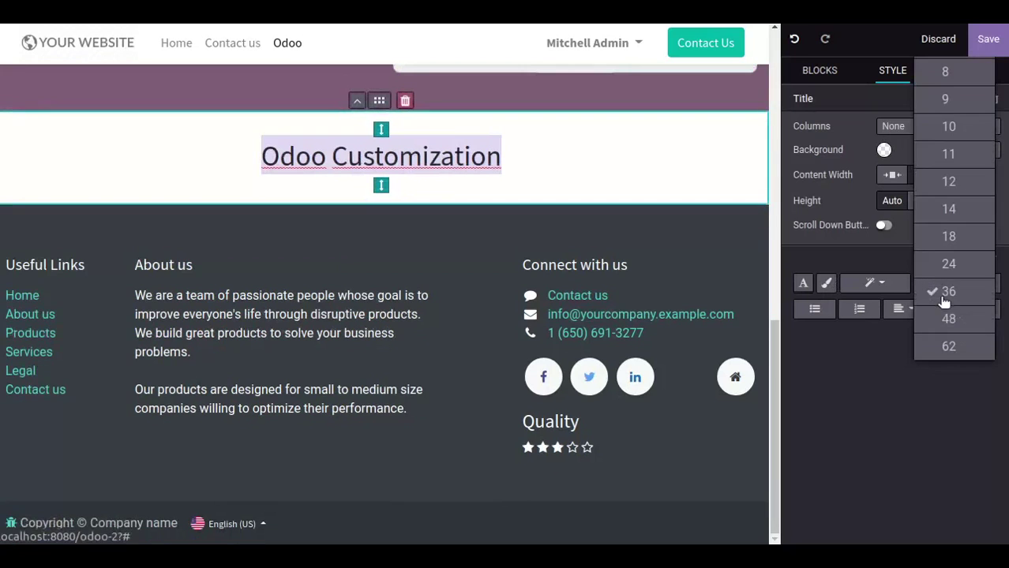
click(947, 288)
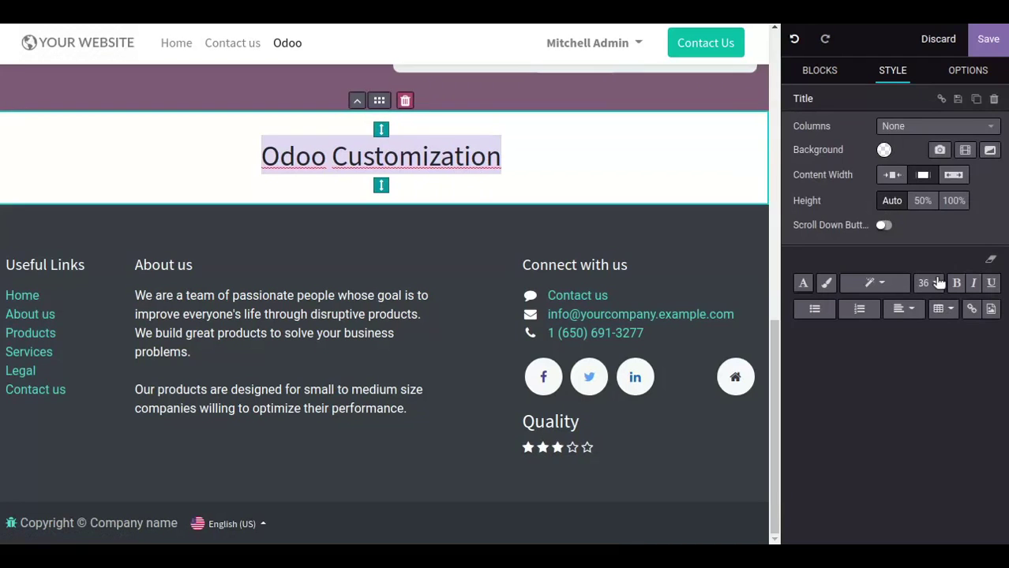
click(934, 283)
click(933, 328)
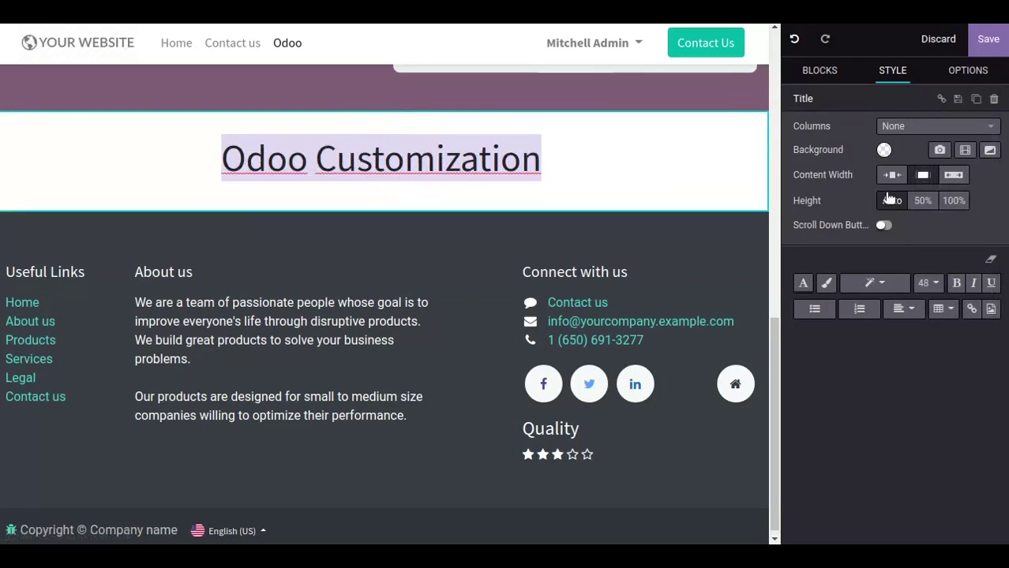
- Colour the "Odoo Customization" title text dark magenta and make it bold and italic
click(803, 284)
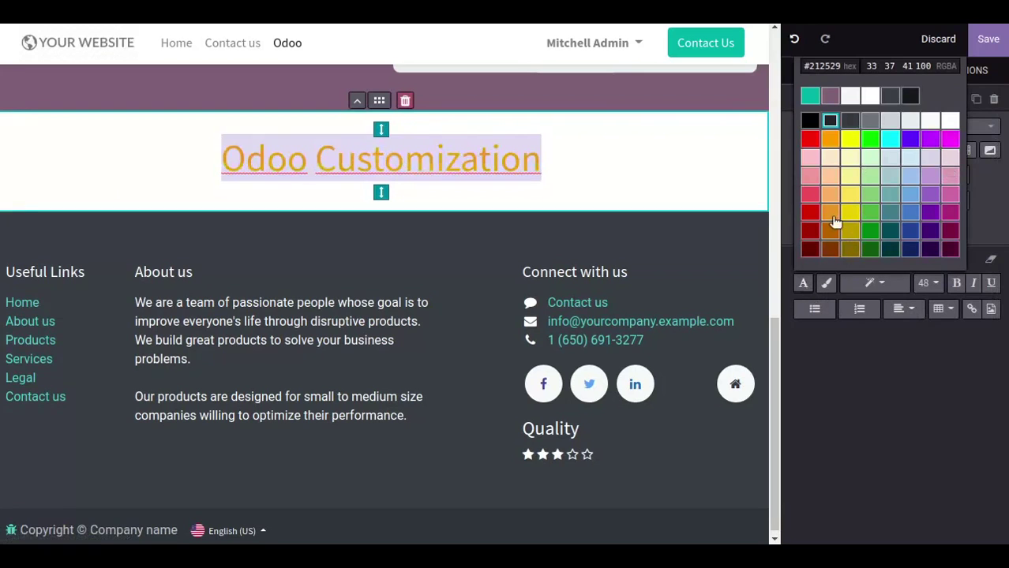
click(949, 230)
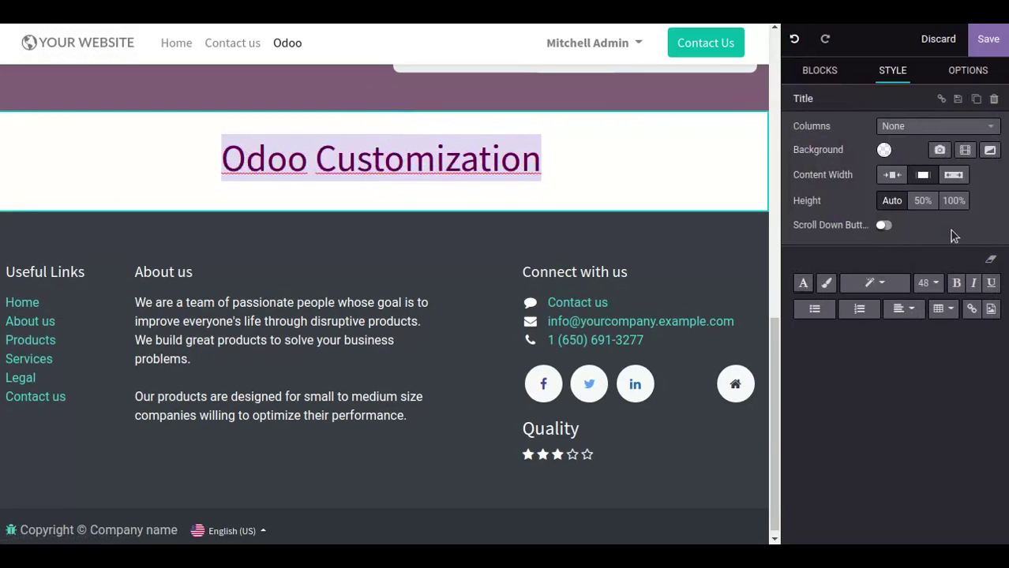
click(956, 284)
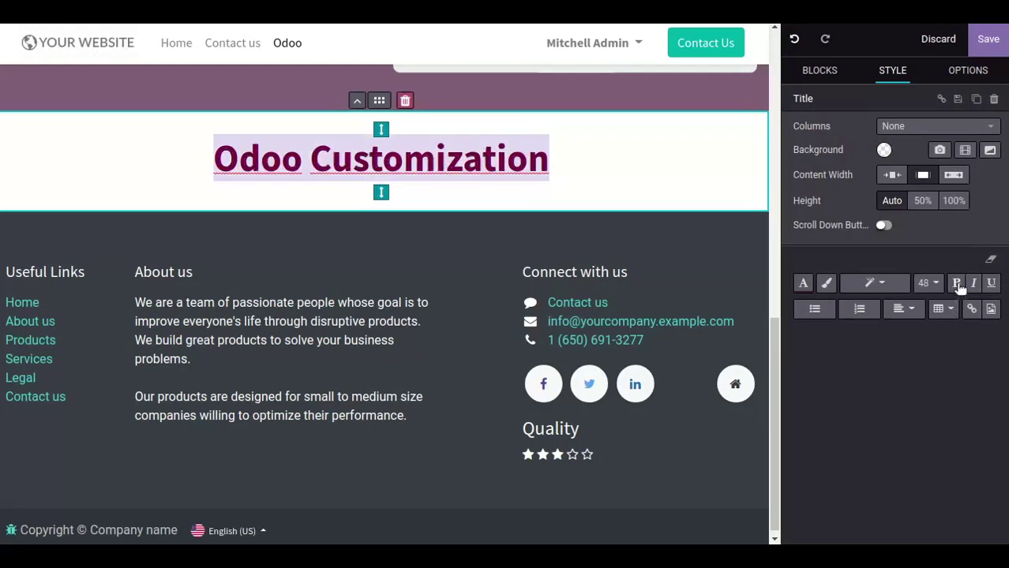
click(975, 284)
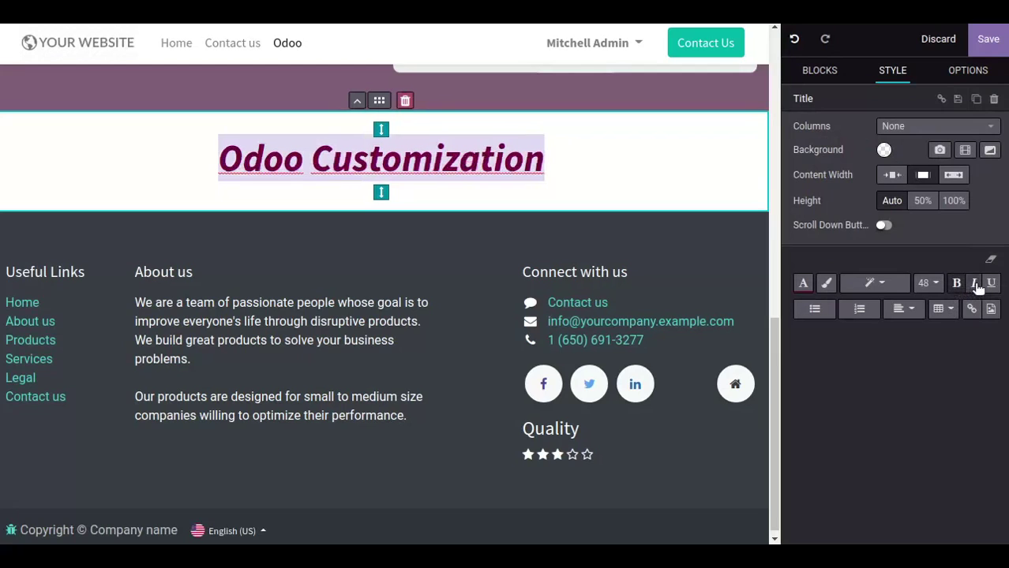
click(670, 171)
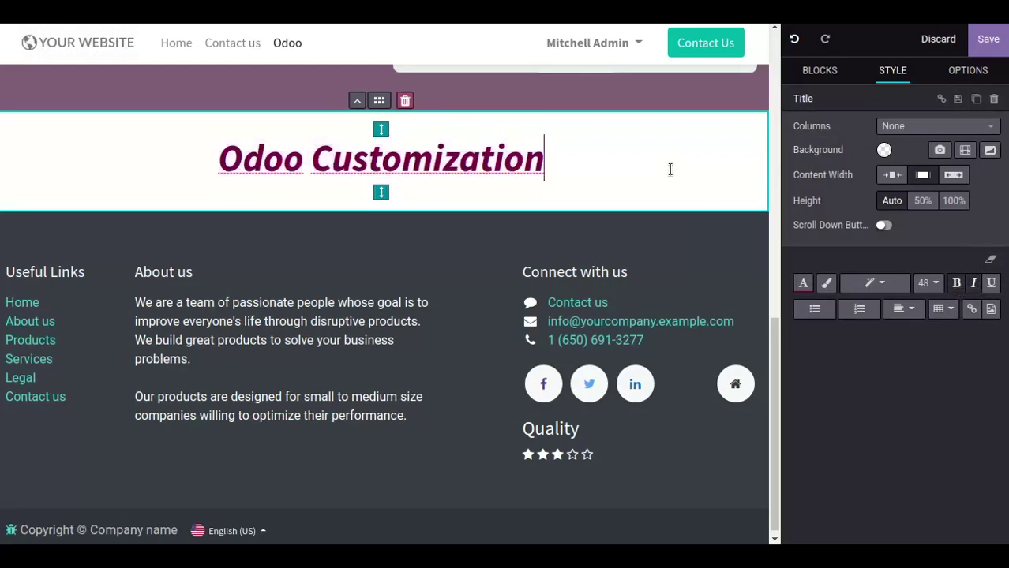
- Add a Text block between the "Odoo Customization" title and the page footer
click(819, 71)
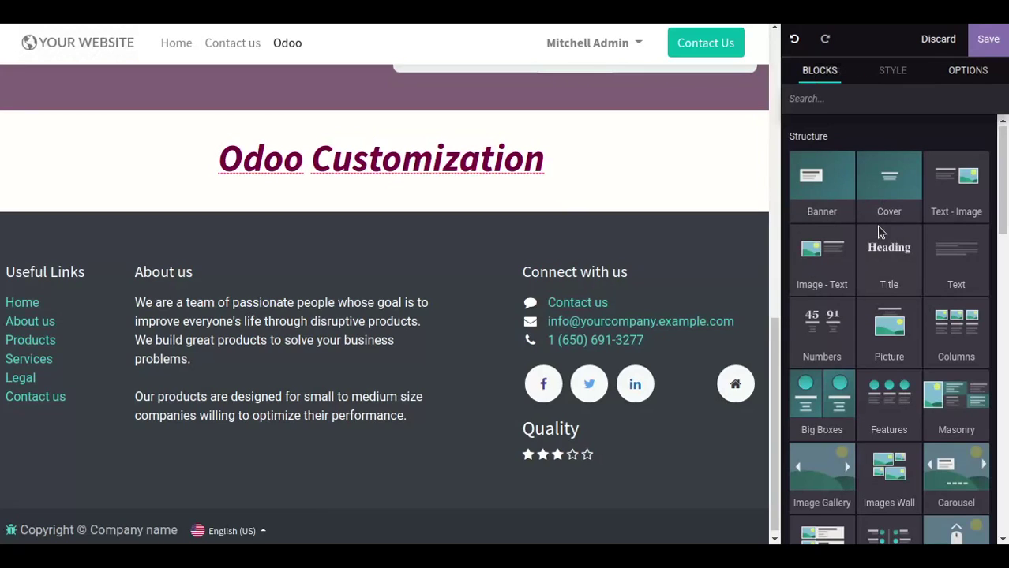
scroll(864, 322, down, 3)
scroll(865, 322, up, 3)
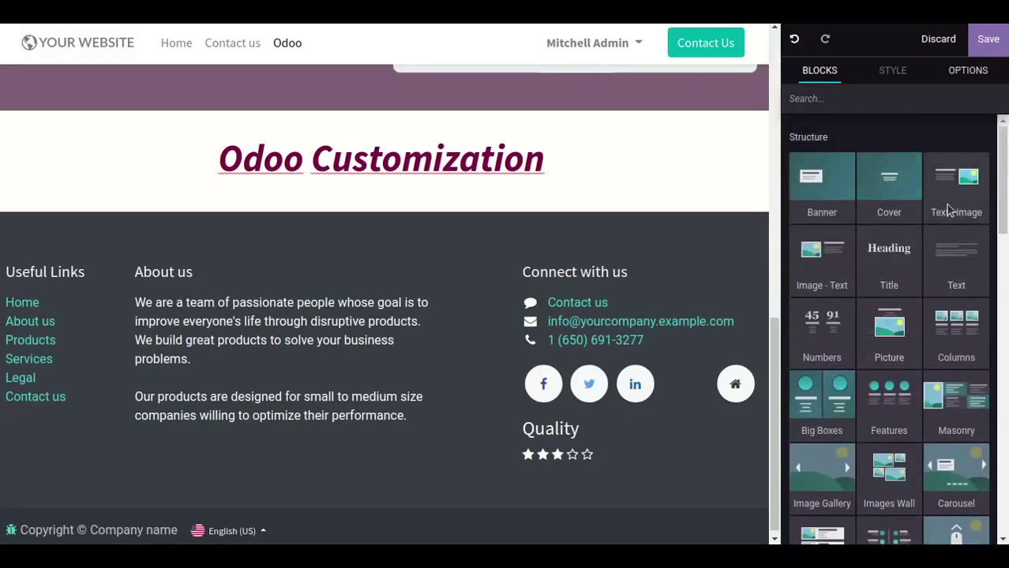
drag(947, 272, 580, 231)
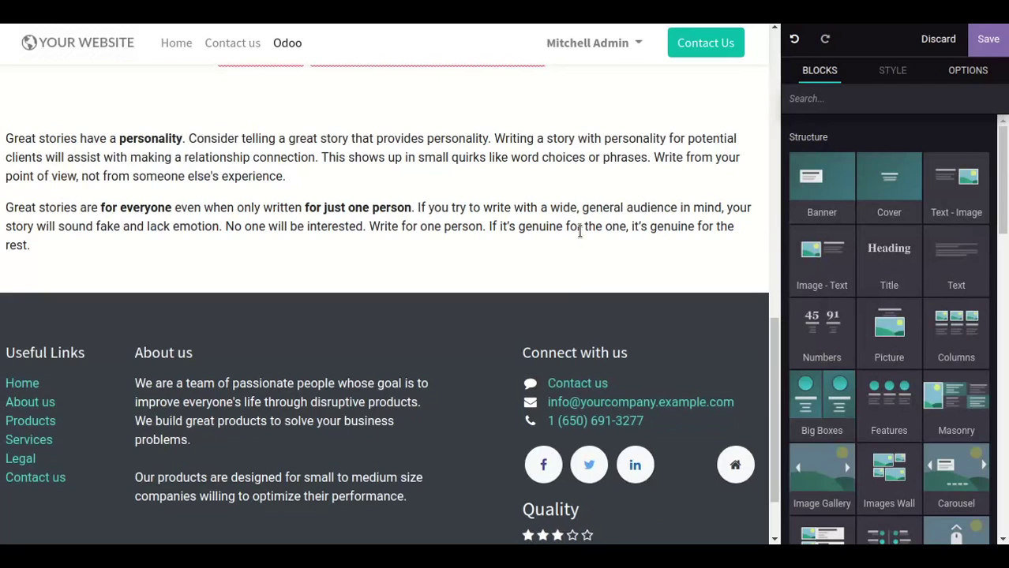
- Add a Columns block with three feature cards below the Text block
scroll(870, 330, down, 3)
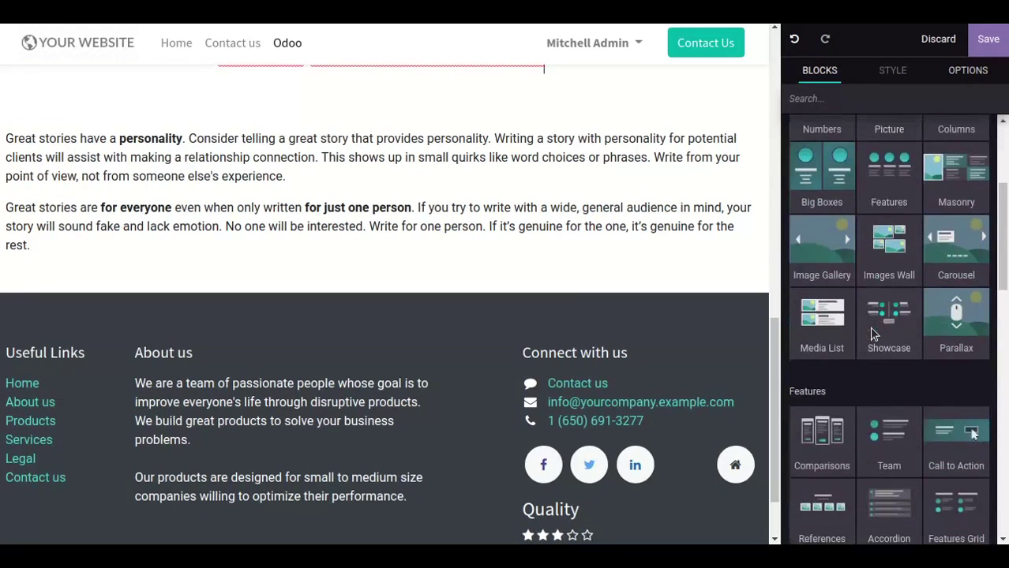
scroll(871, 334, up, 1)
scroll(871, 334, down, 4)
scroll(871, 334, up, 5)
scroll(872, 333, up, 2)
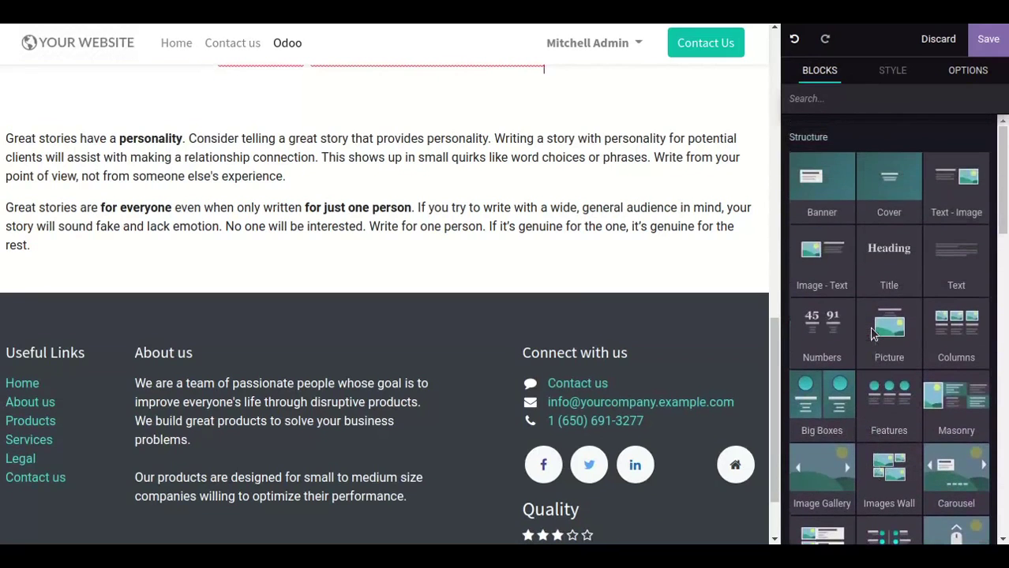
scroll(872, 334, down, 2)
scroll(872, 334, up, 2)
scroll(871, 334, down, 2)
drag(959, 189, 591, 272)
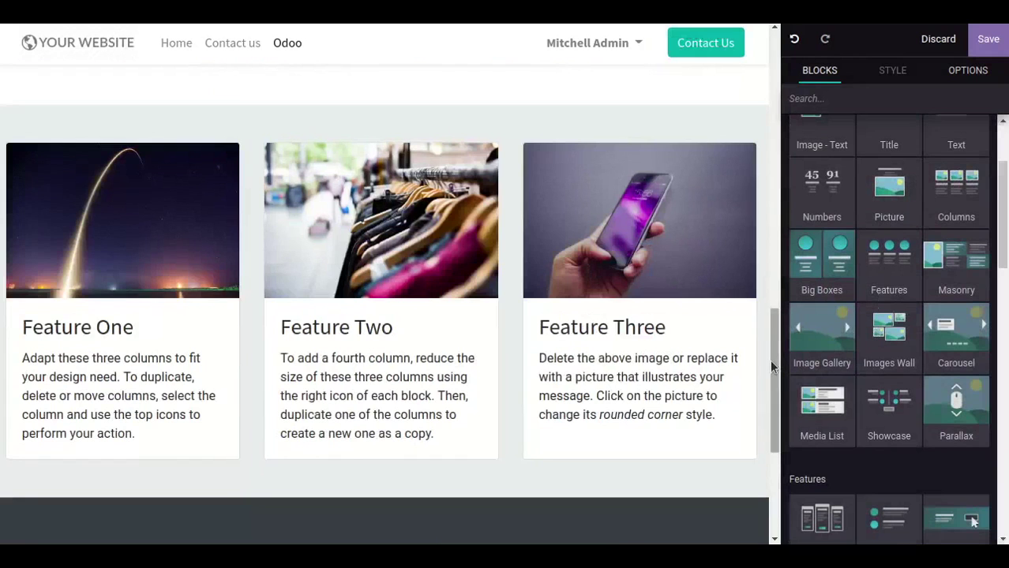
- Add a Table of Content block below the three feature columns
scroll(859, 378, down, 4)
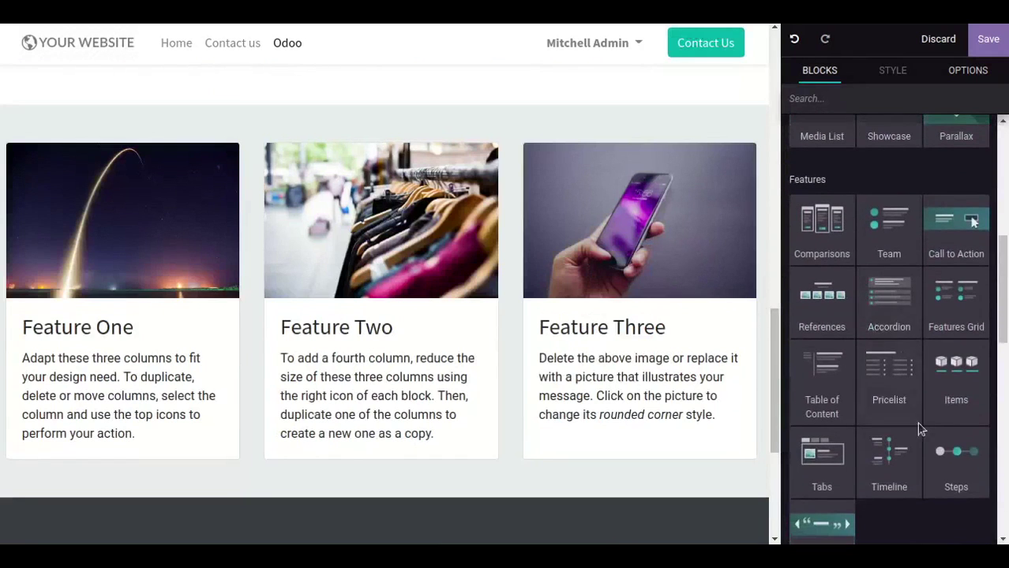
scroll(916, 438, down, 1)
drag(842, 316, 537, 502)
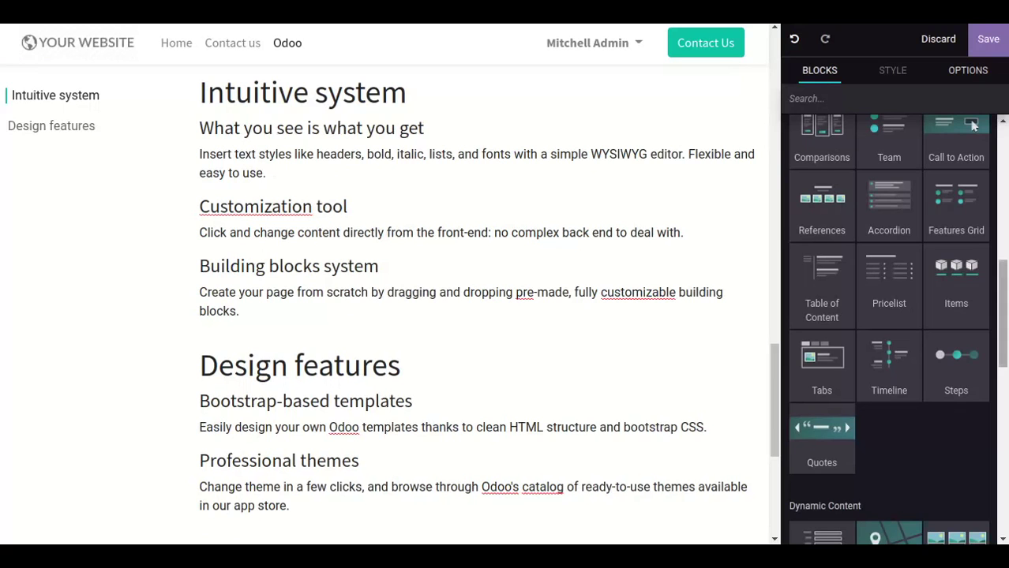
- Add a Team block and, beneath it, a Steps block inside the Table of Content section, below the Design features text
scroll(939, 360, up, 3)
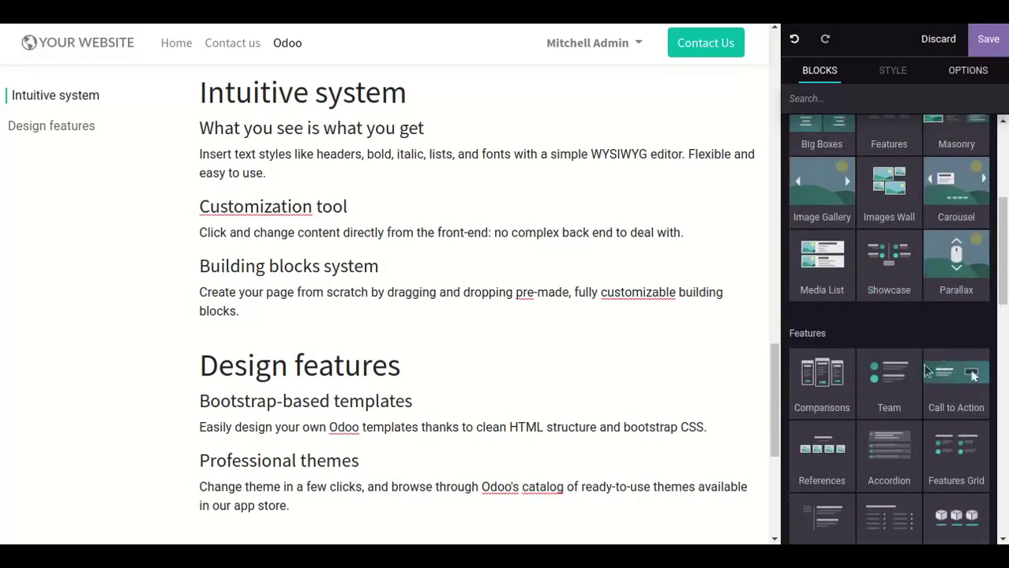
drag(903, 380, 562, 506)
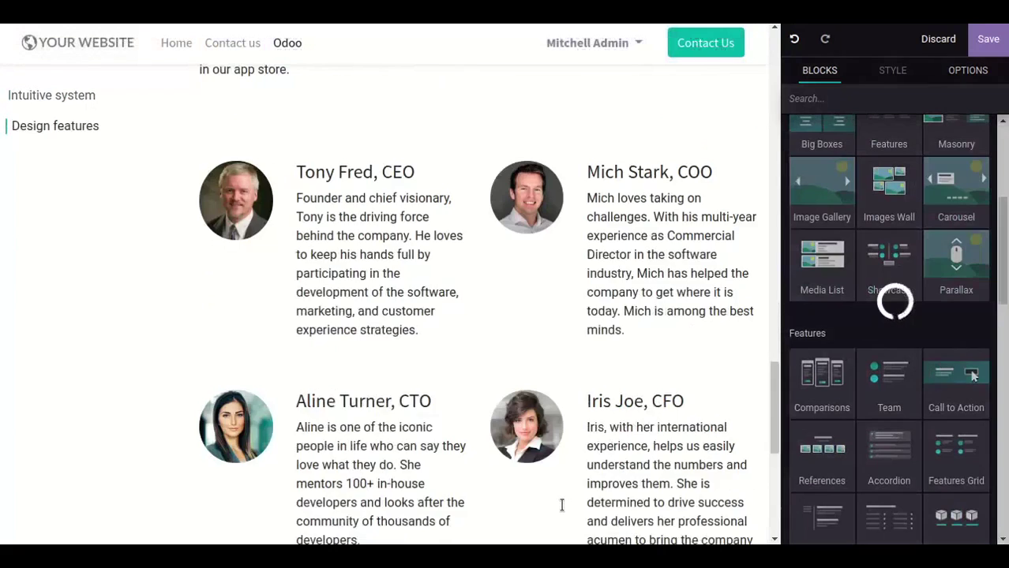
scroll(562, 506, down, 3)
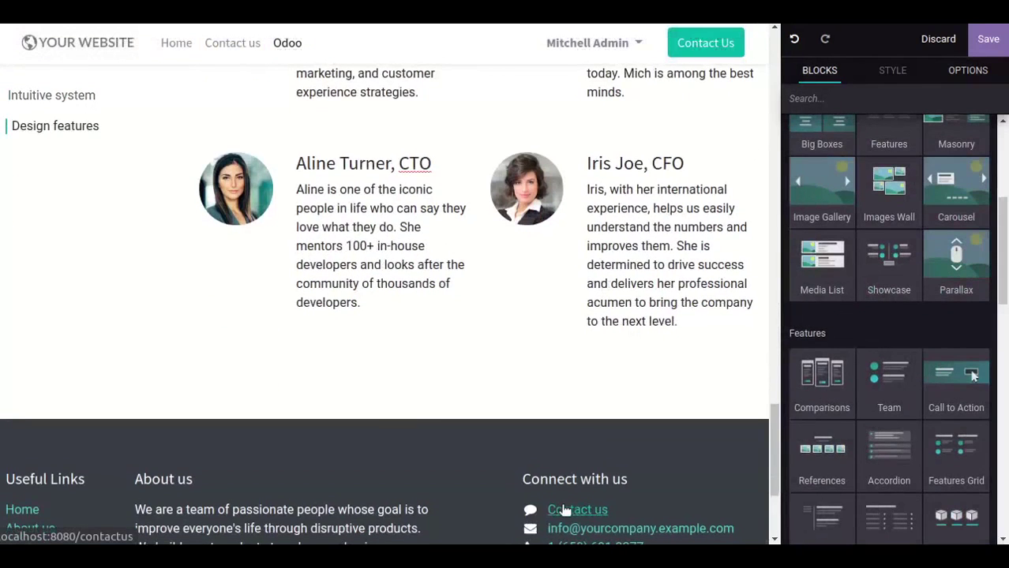
scroll(881, 448, down, 3)
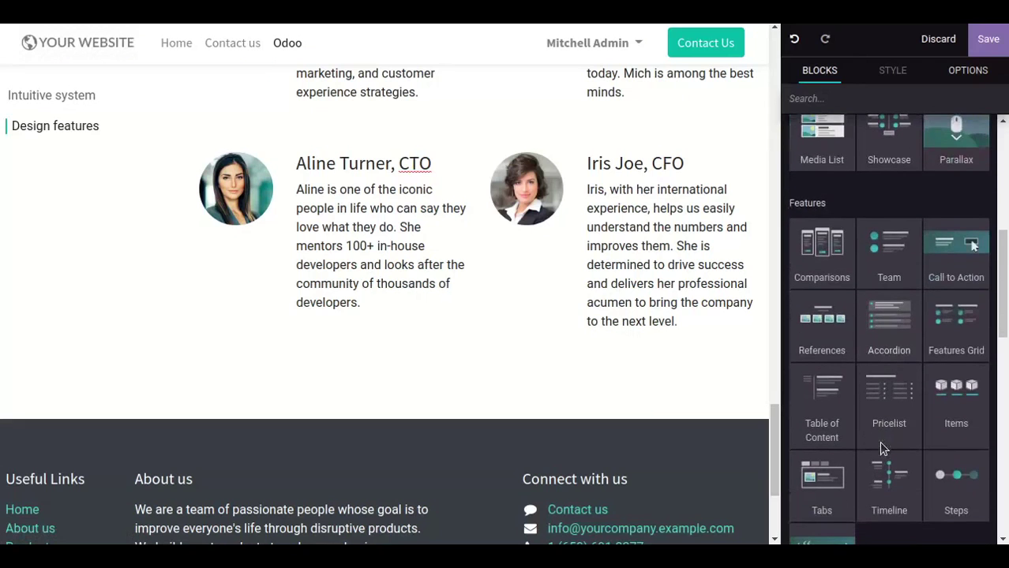
drag(956, 426, 581, 412)
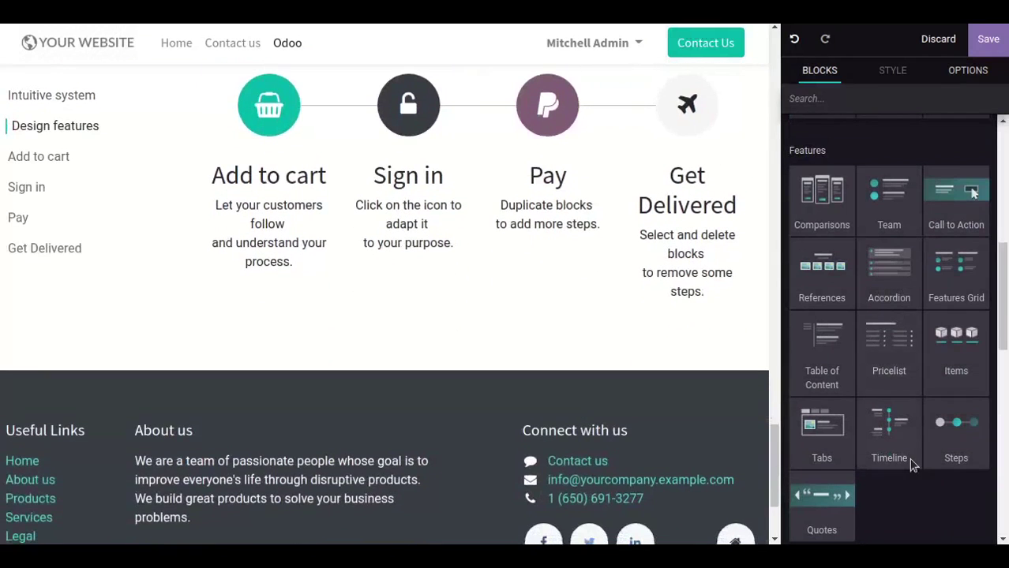
- Add a Quotes block below the Steps block and page through its slides
scroll(911, 465, down, 1)
drag(838, 437, 547, 374)
click(743, 232)
click(743, 232)
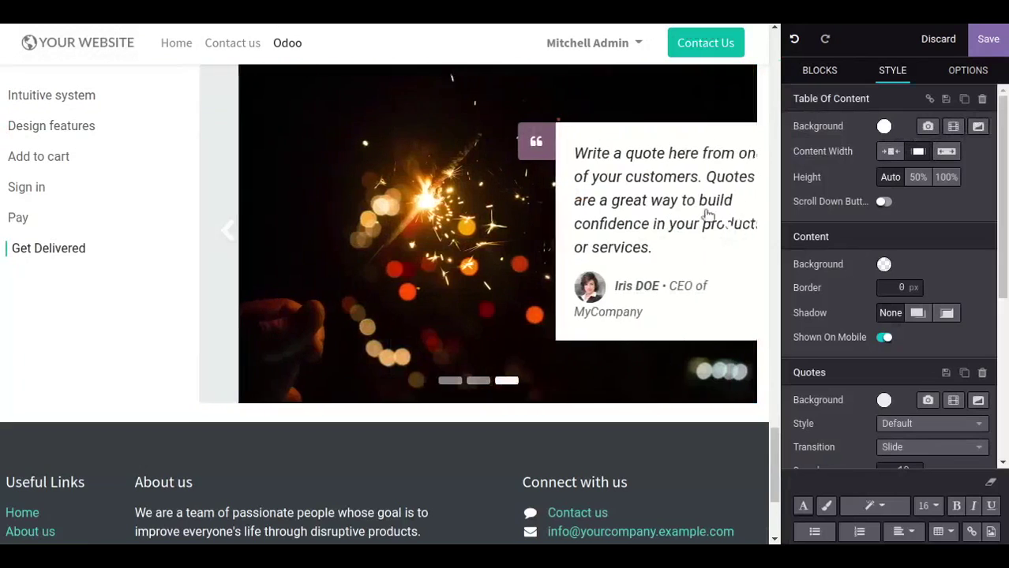
click(734, 230)
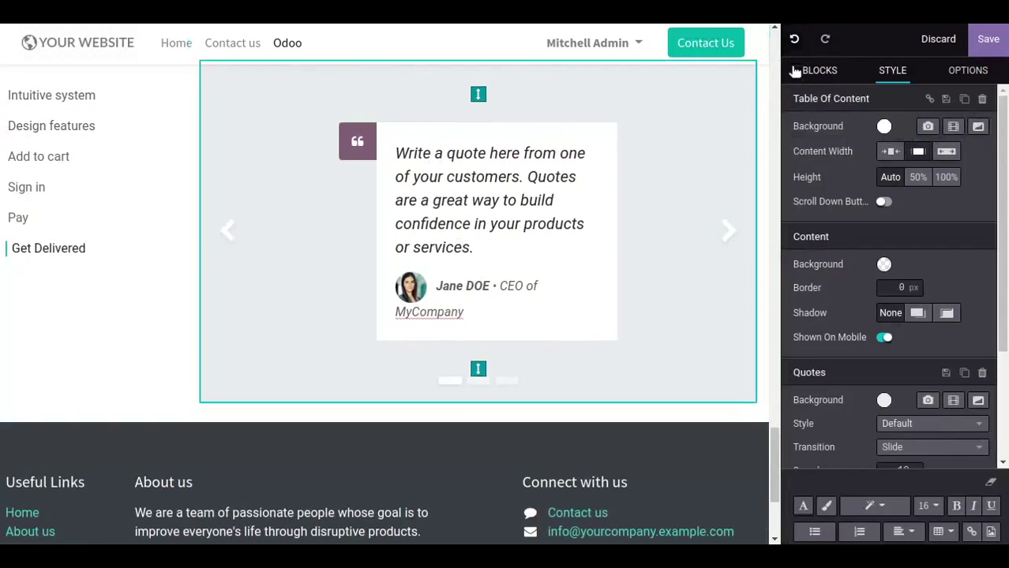
- Try to add a Share inner content block near the end of the page
click(794, 70)
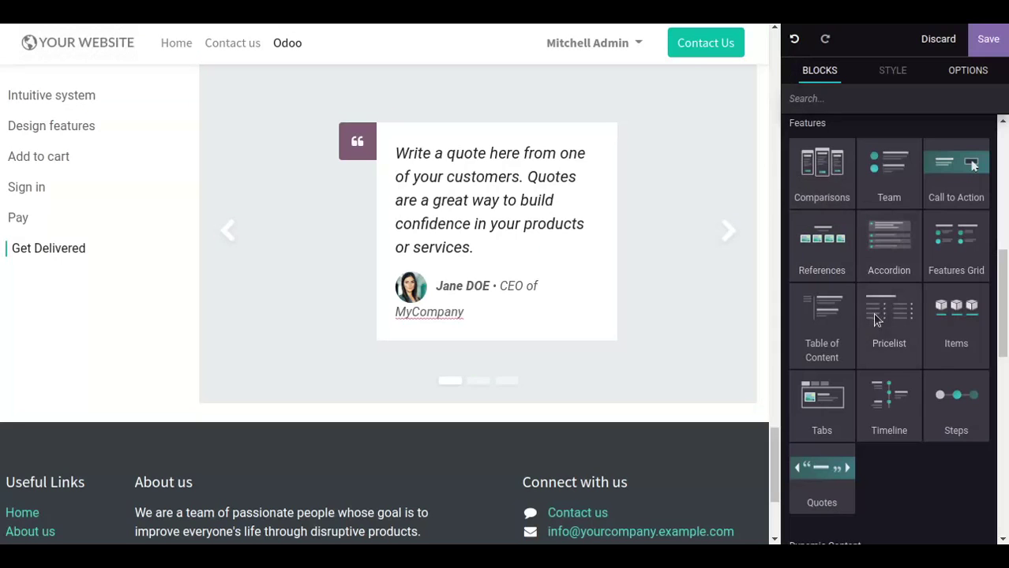
scroll(878, 318, down, 3)
scroll(662, 422, down, 3)
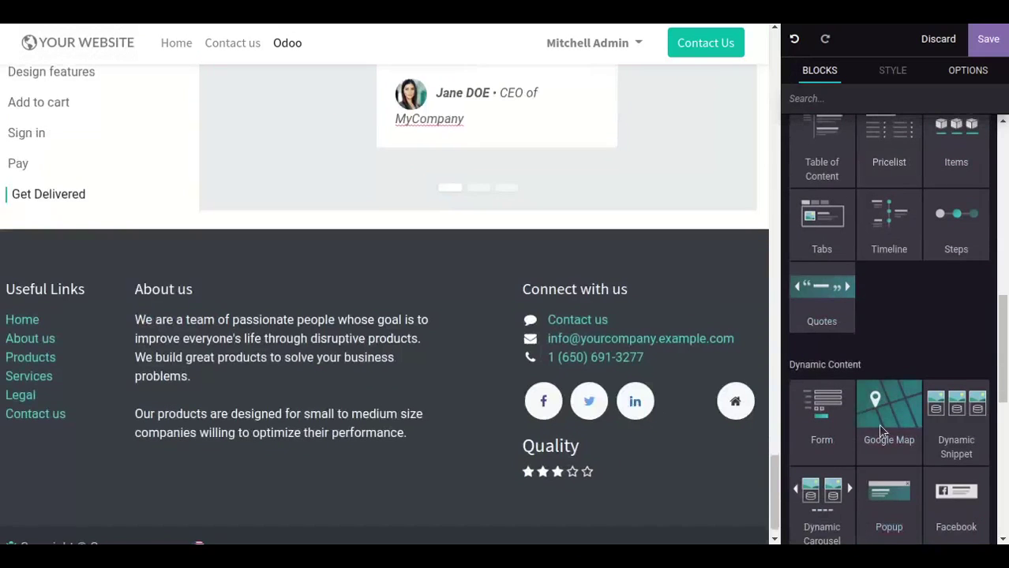
scroll(880, 430, down, 3)
scroll(880, 428, down, 3)
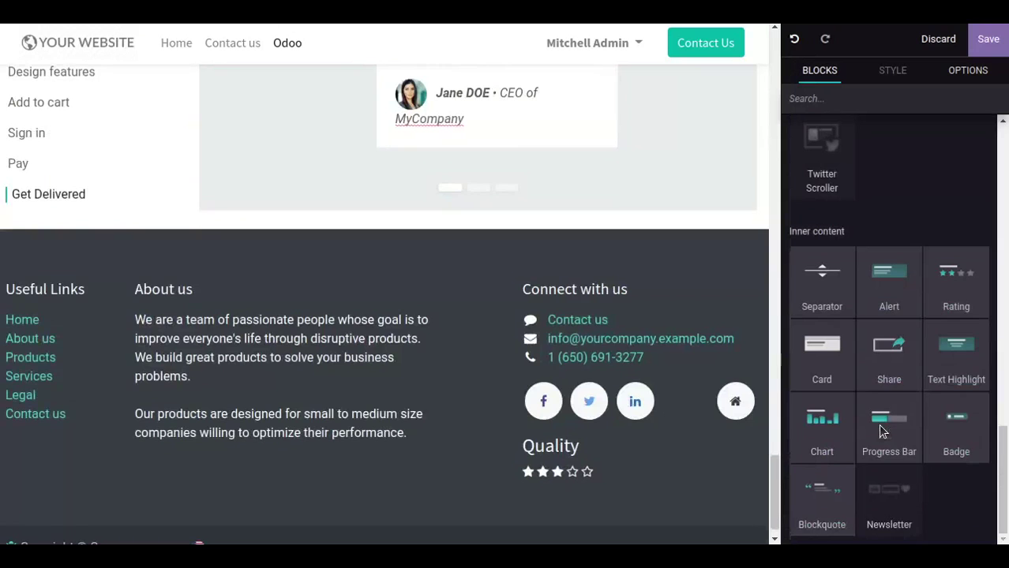
drag(889, 347, 442, 277)
scroll(418, 278, up, 3)
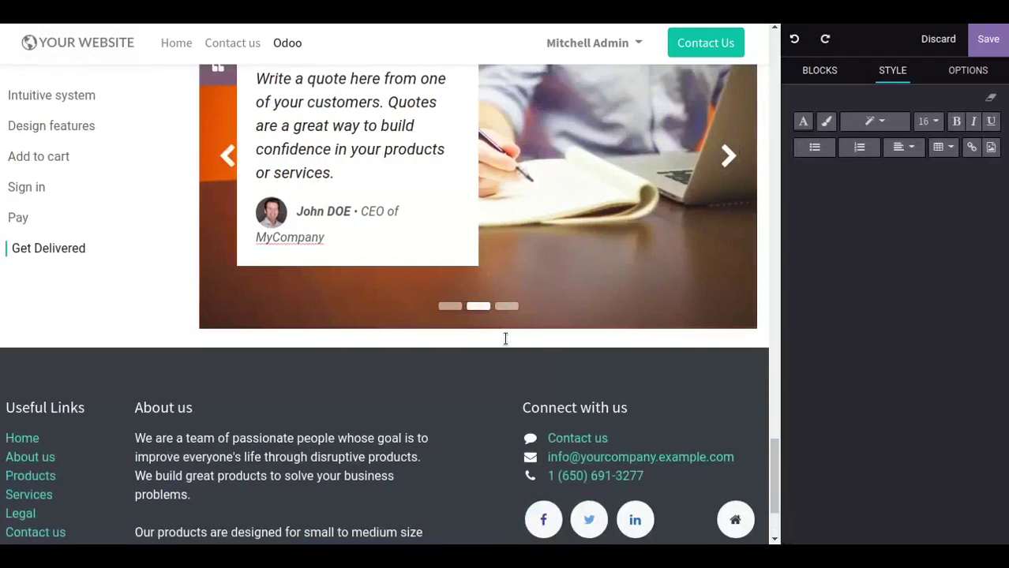
- Try to add a Separator inner content block below the Quotes carousel
click(505, 339)
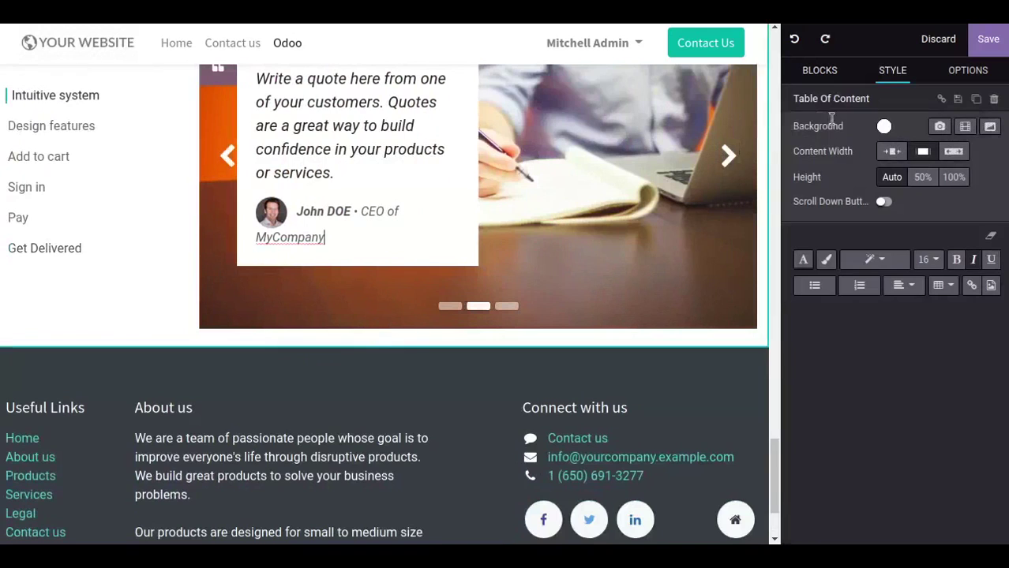
click(821, 72)
scroll(881, 372, down, 1)
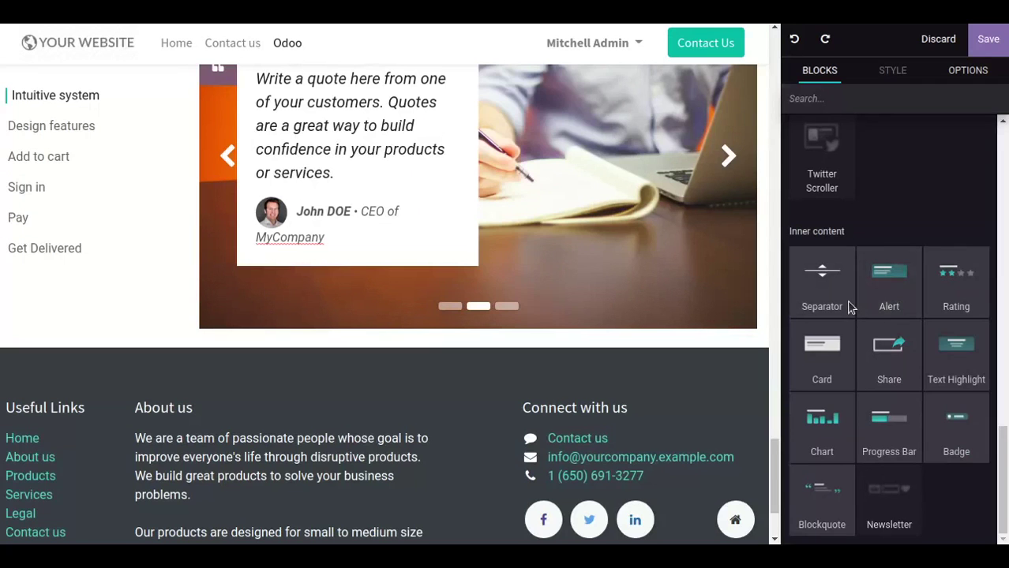
drag(833, 306, 529, 372)
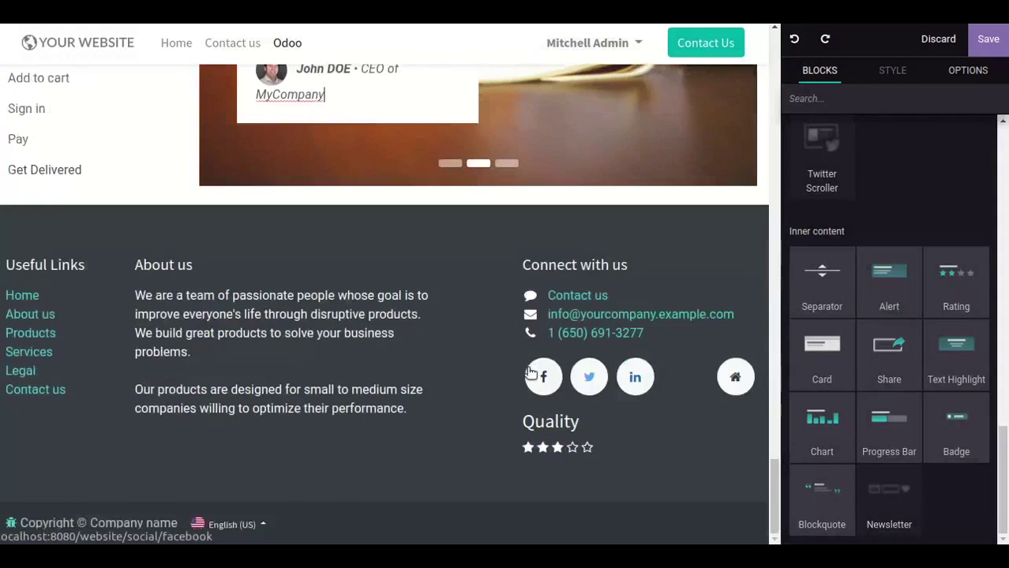
click(801, 70)
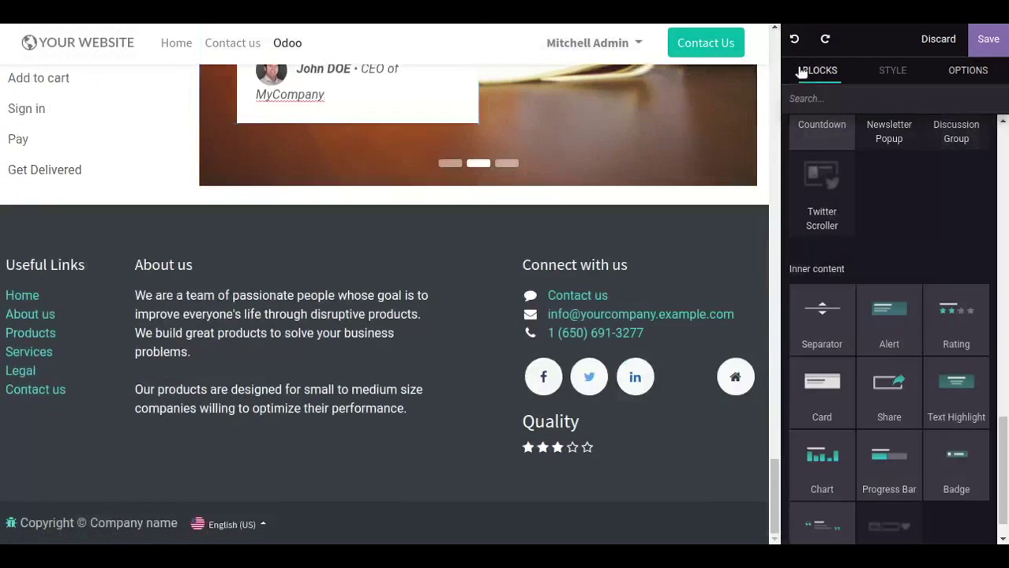
scroll(908, 387, down, 1)
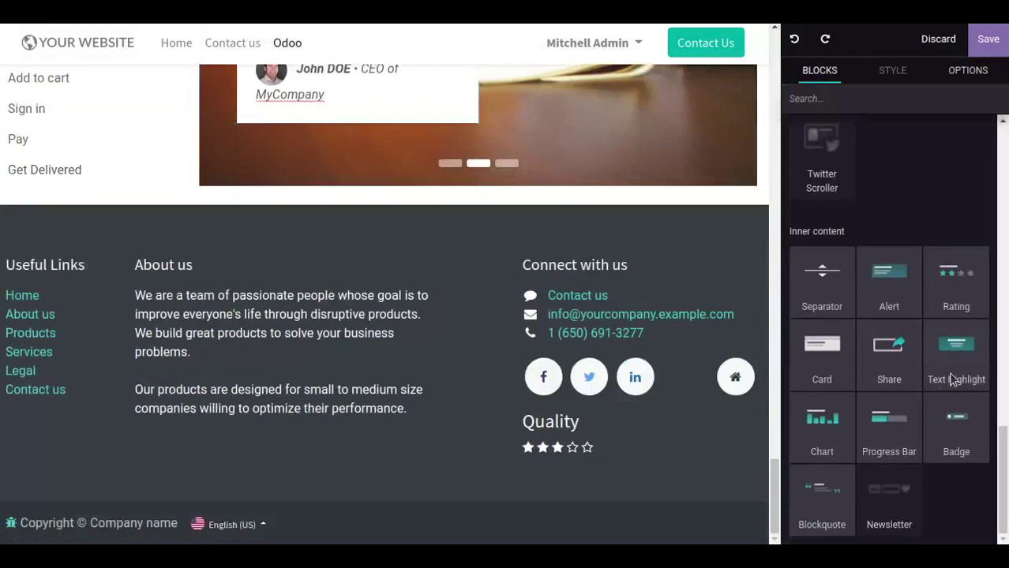
- Add a Call to Action block below the Quotes carousel and select its Contact us button
scroll(851, 452, up, 3)
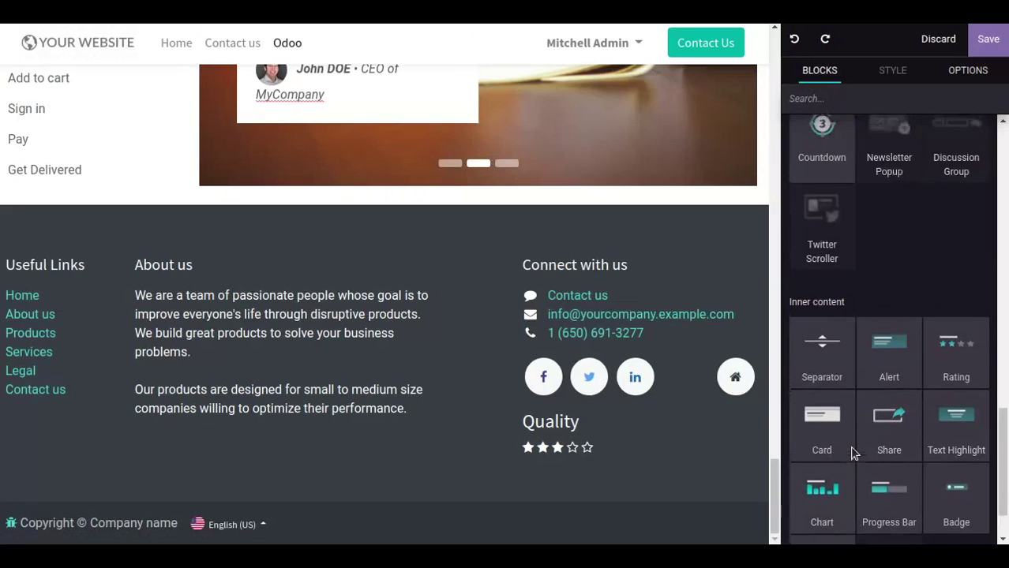
scroll(850, 450, up, 10)
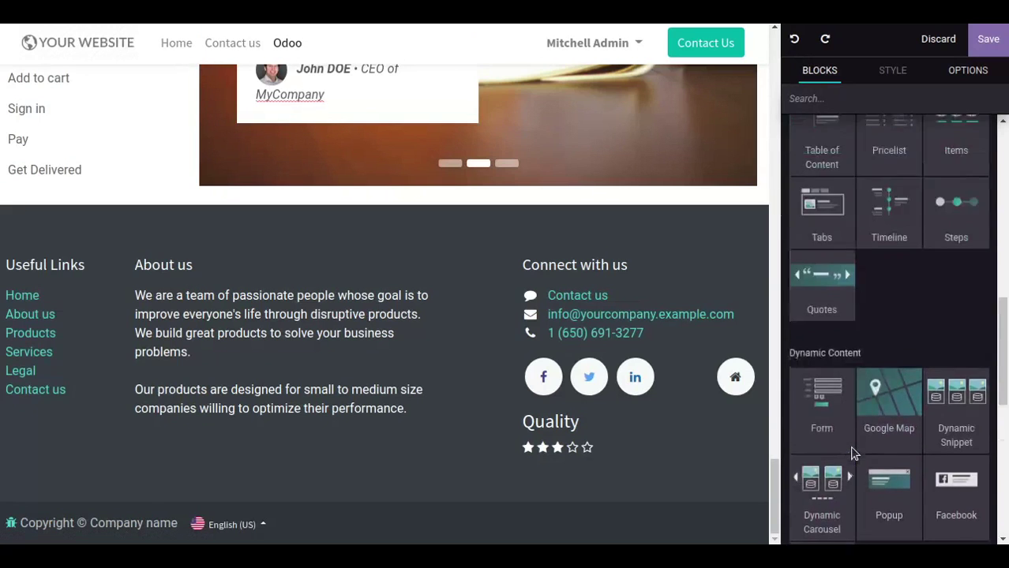
scroll(849, 446, up, 10)
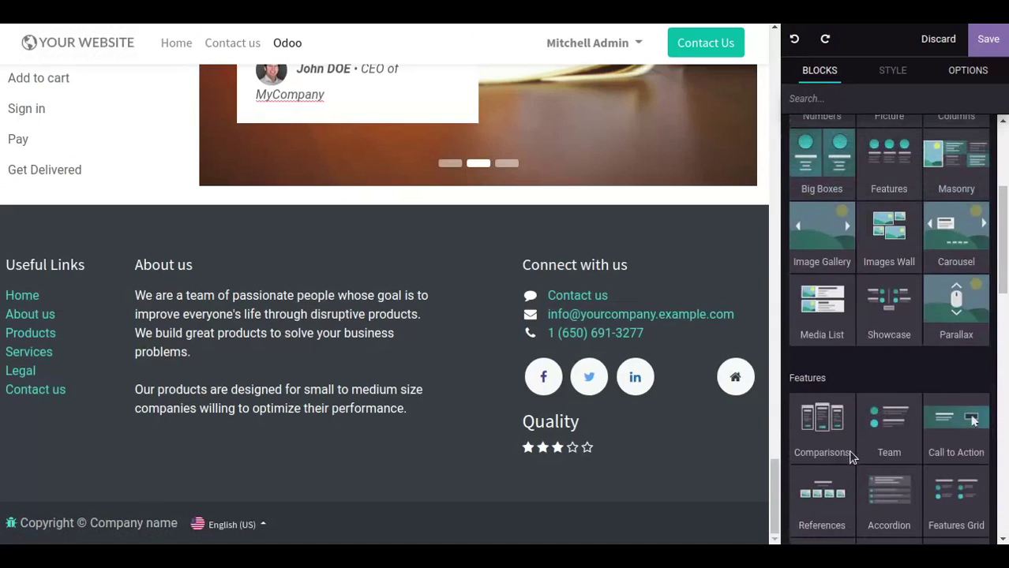
scroll(850, 456, down, 3)
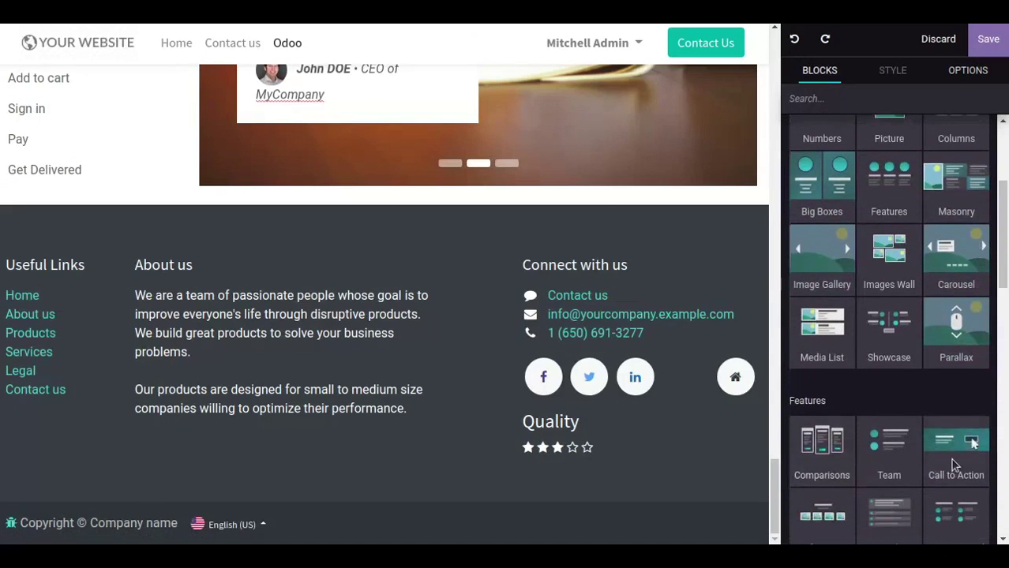
drag(952, 457, 475, 238)
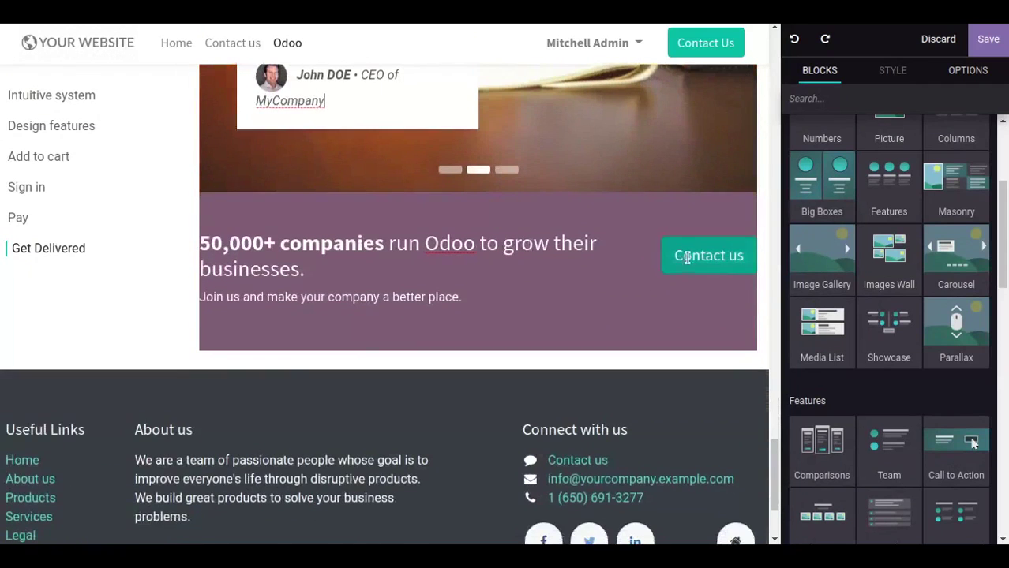
click(689, 254)
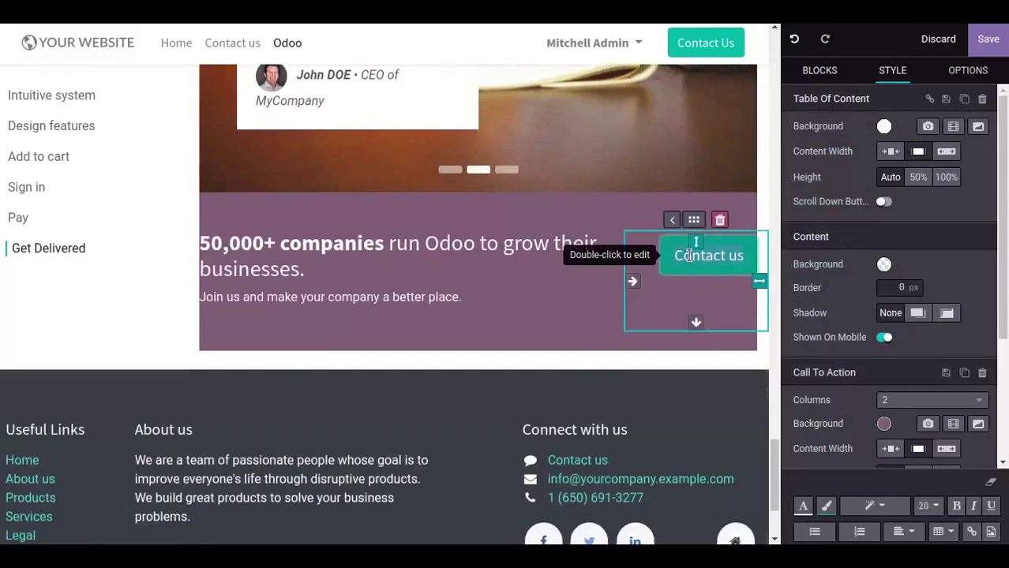
- Add a Rating block at the end of the footer's Connect with us column and a Share block below its About us text
scroll(553, 280, up, 10)
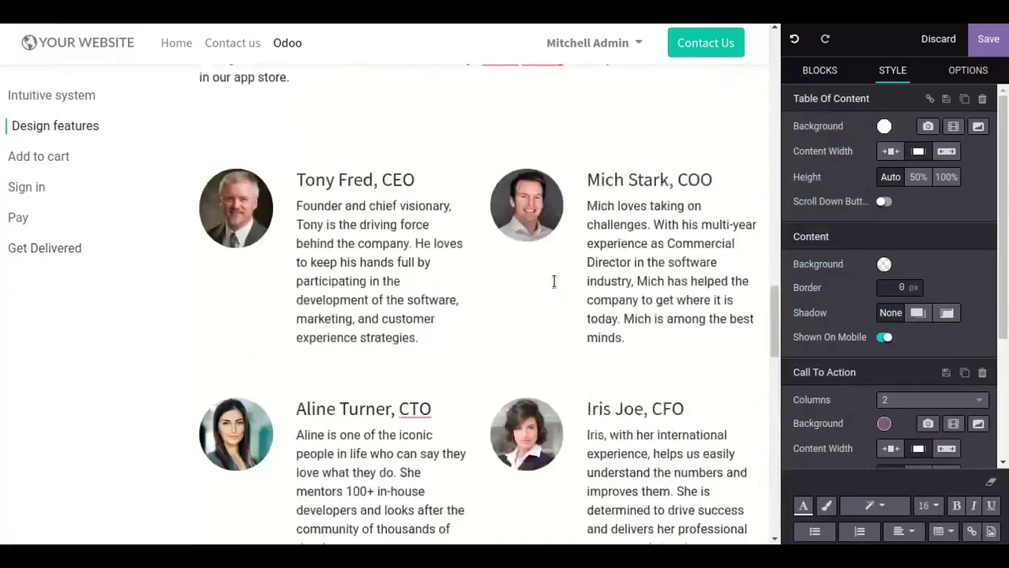
scroll(553, 280, up, 5)
scroll(553, 281, down, 6)
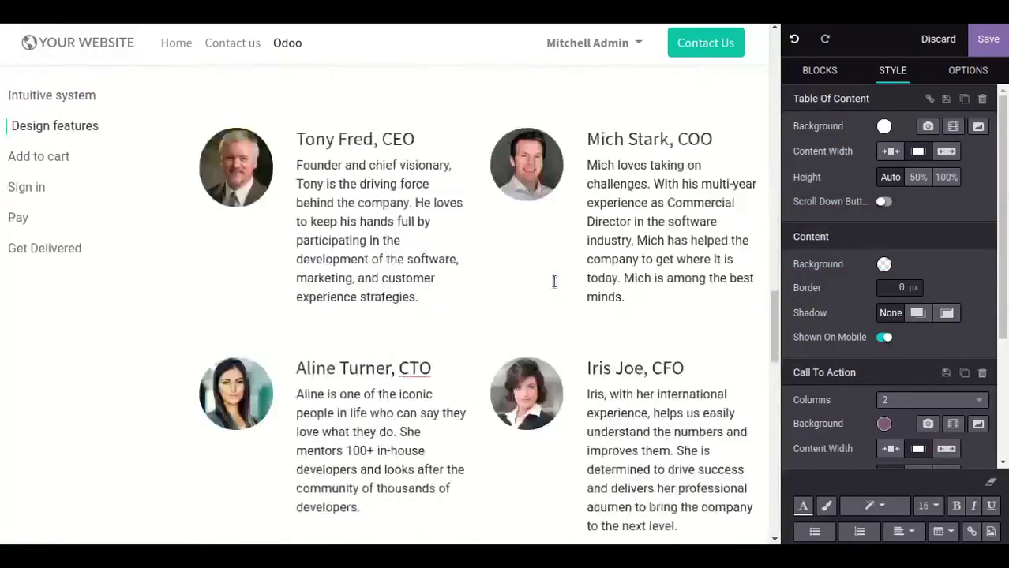
scroll(553, 281, down, 10)
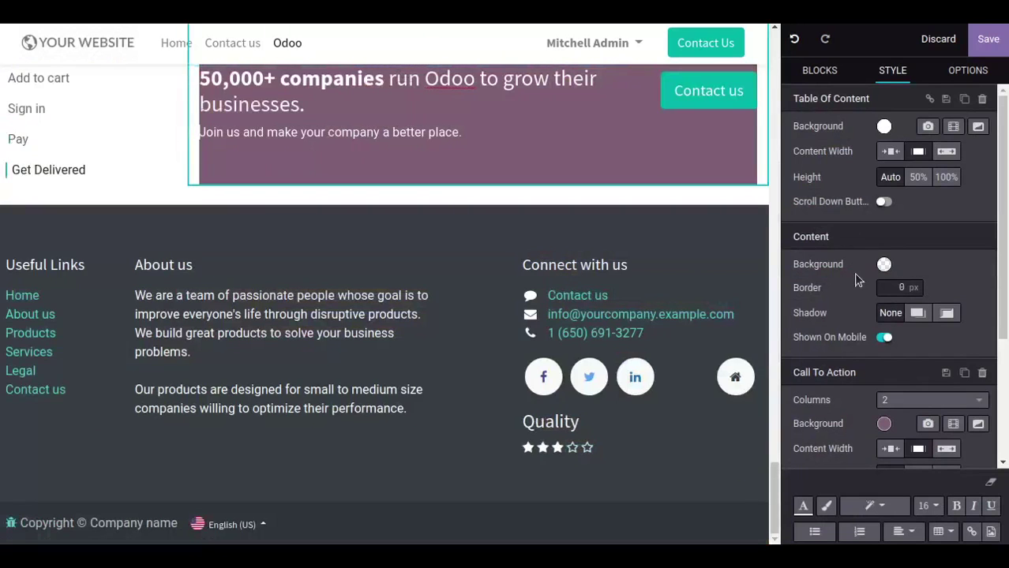
click(819, 70)
scroll(849, 367, down, 10)
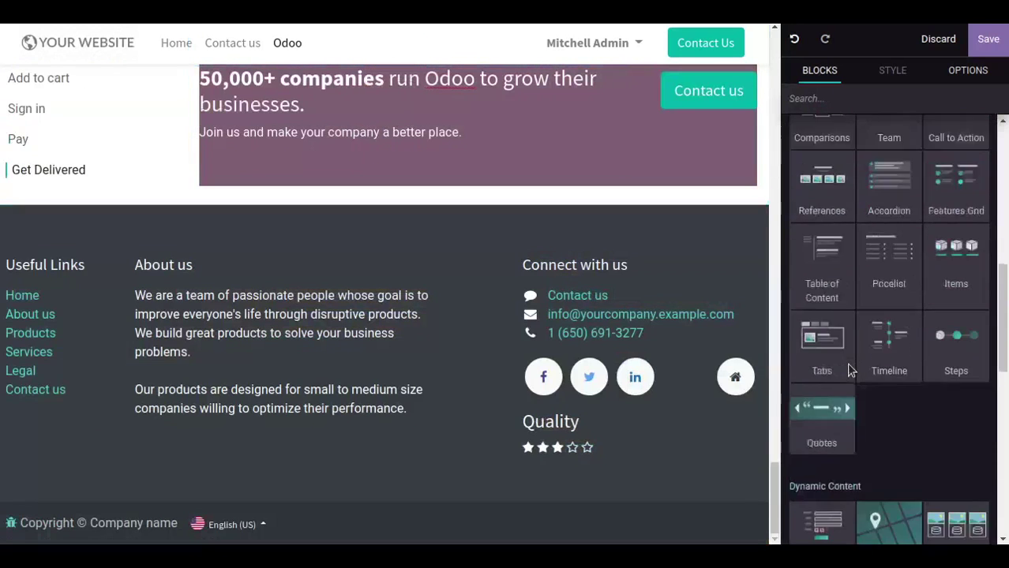
scroll(849, 369, down, 3)
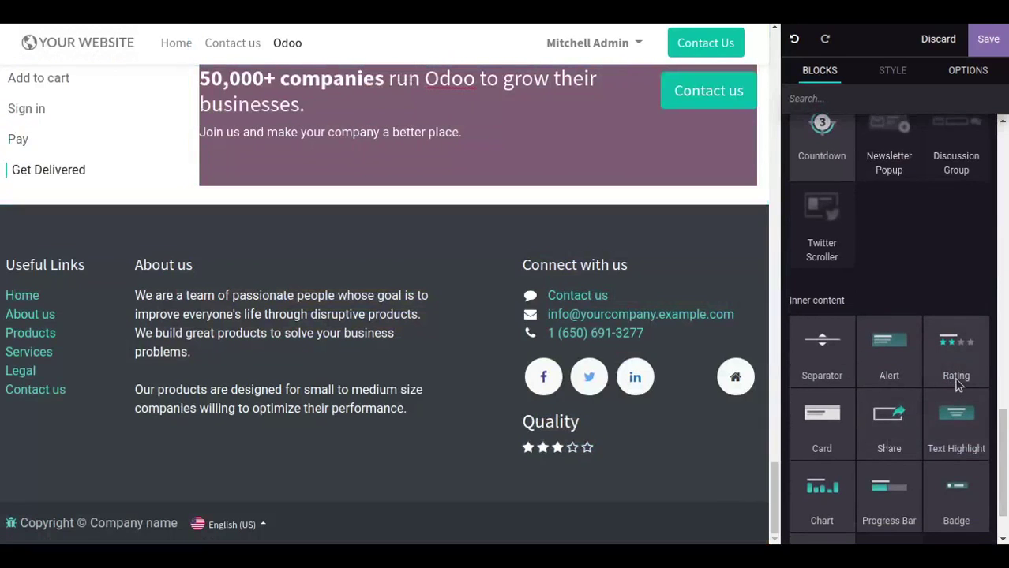
drag(956, 375, 612, 496)
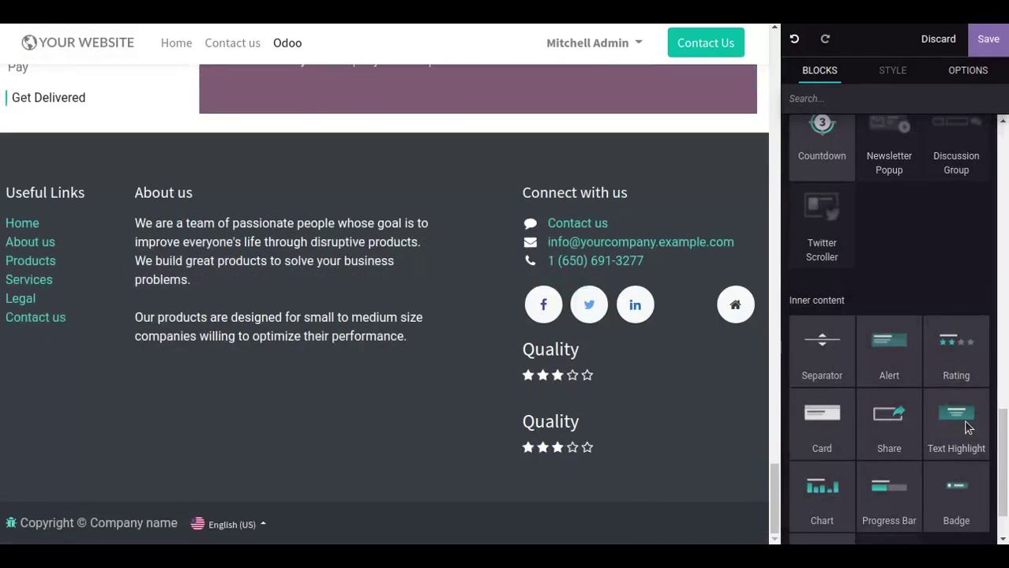
drag(892, 427, 227, 418)
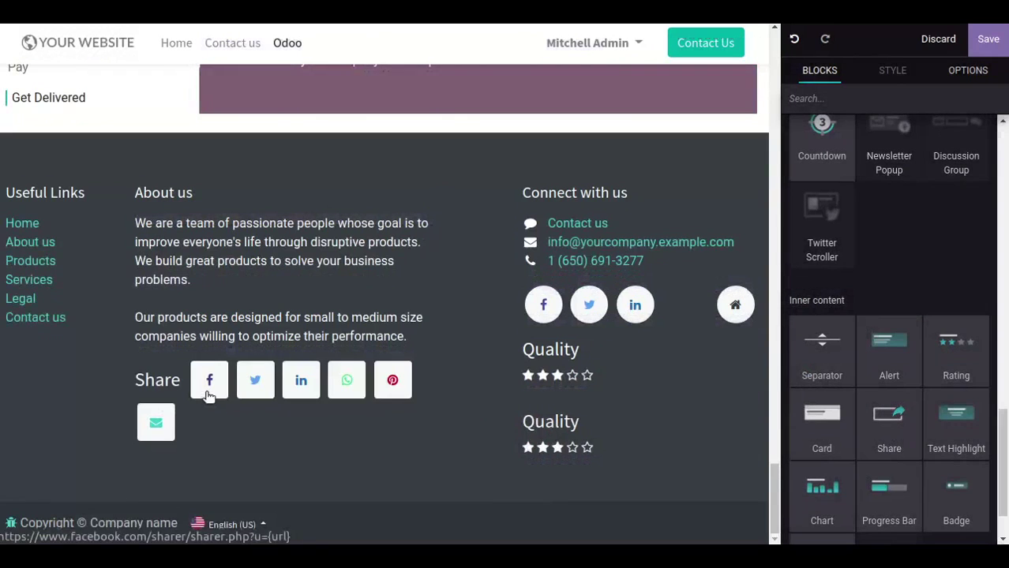
- Copy an anchor link to the footer's Text block, and open its anchor name for editing without changing it
click(208, 396)
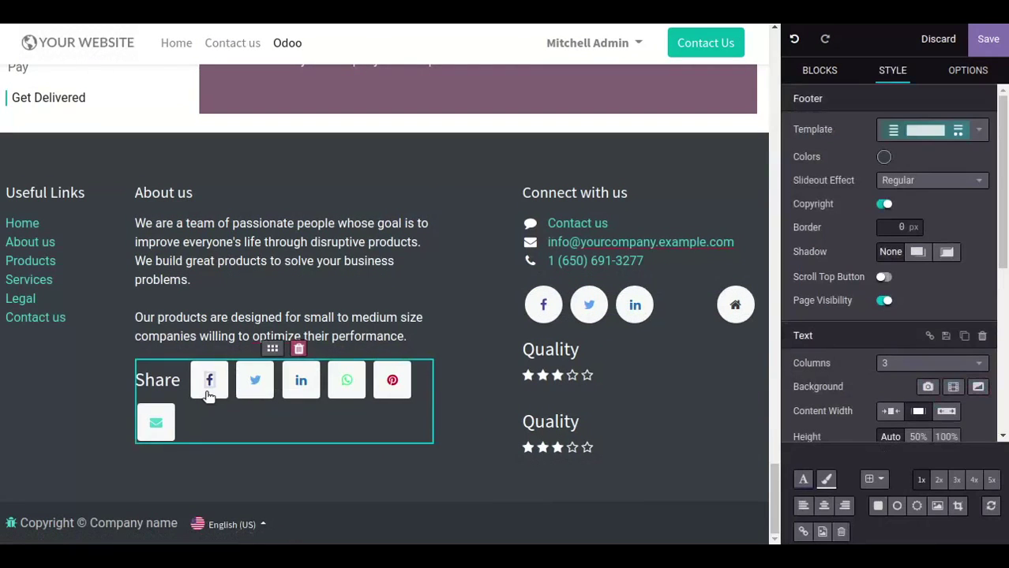
click(929, 336)
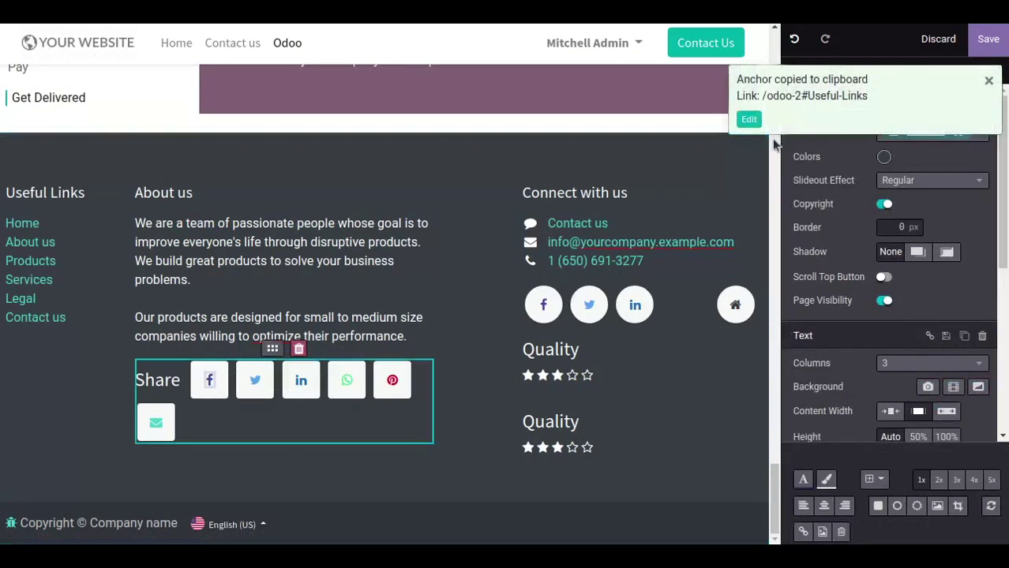
click(748, 119)
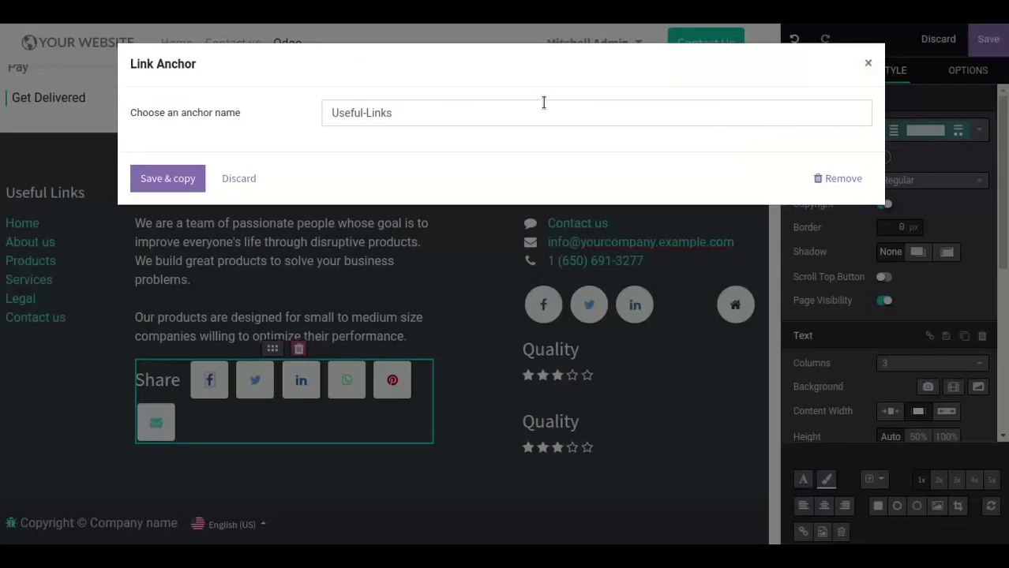
click(866, 63)
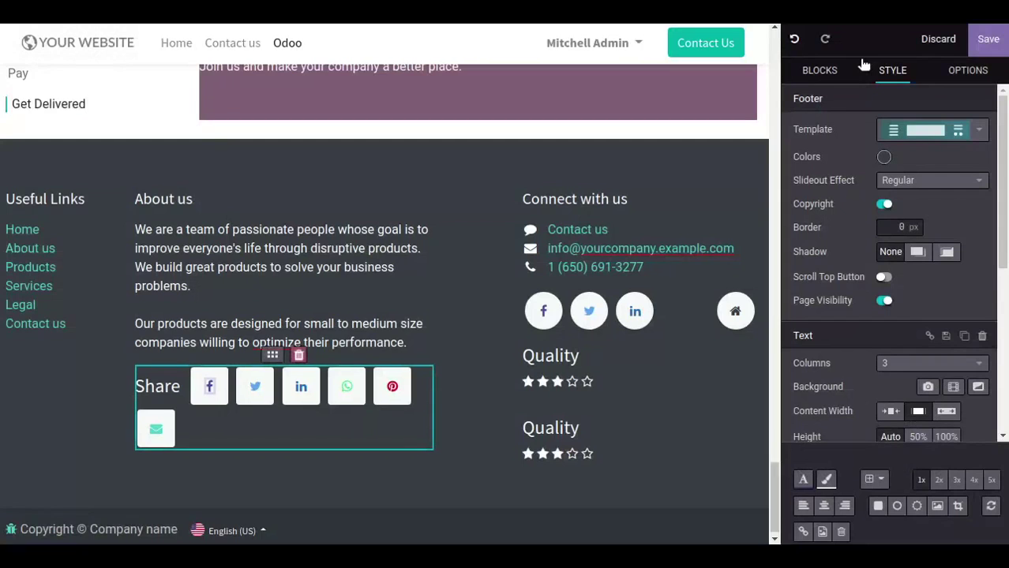
- Save the page design and publish the Odoo page
click(987, 40)
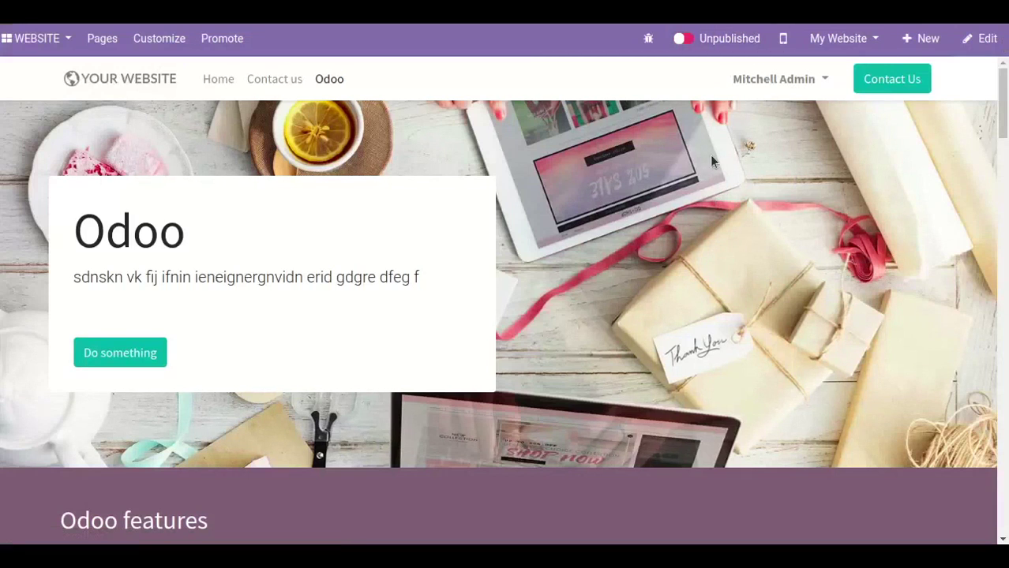
click(680, 38)
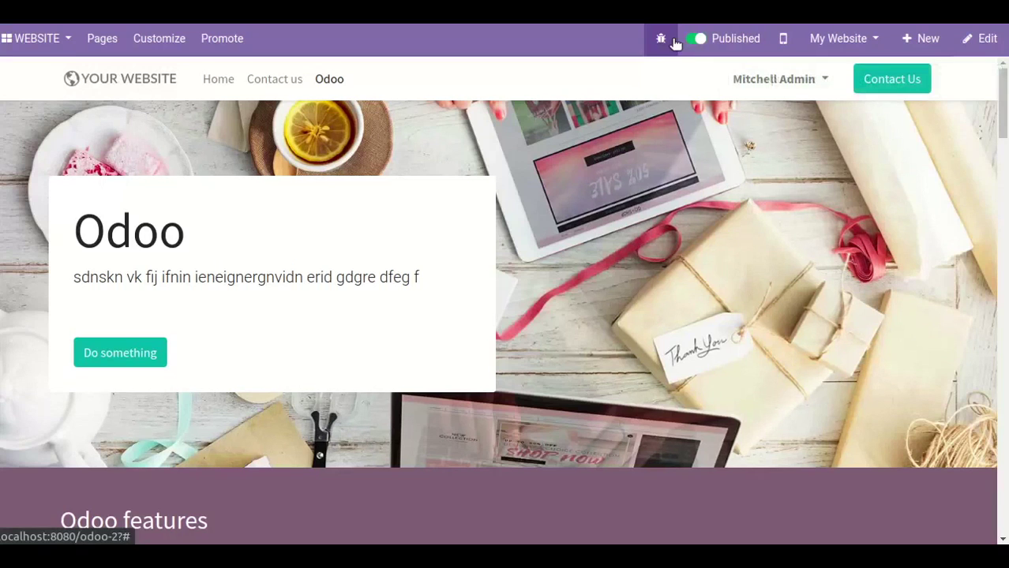
- Visit the Contact us page, return to the Odoo page and review its blocks from the banner down to the footer
click(293, 82)
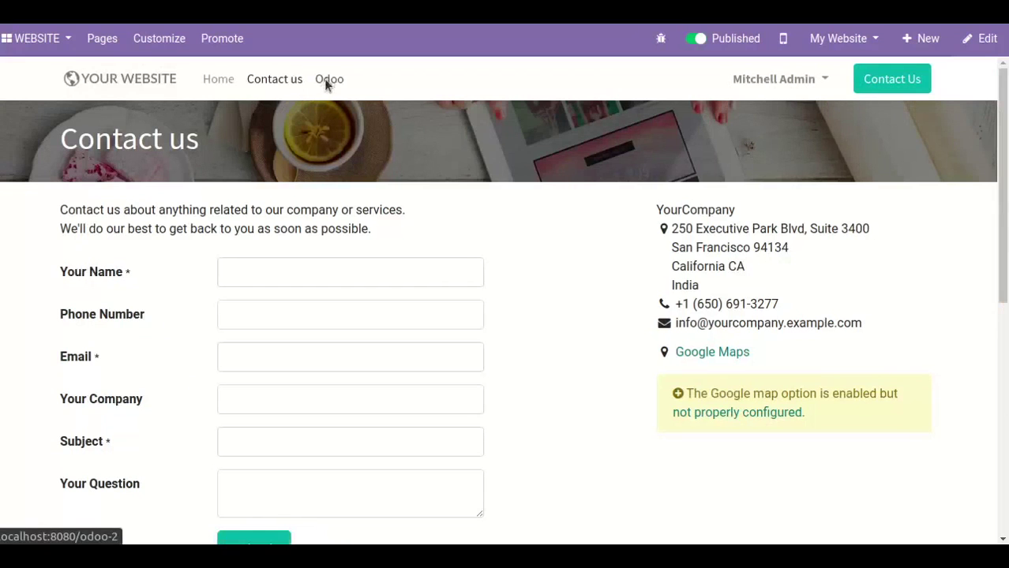
click(325, 81)
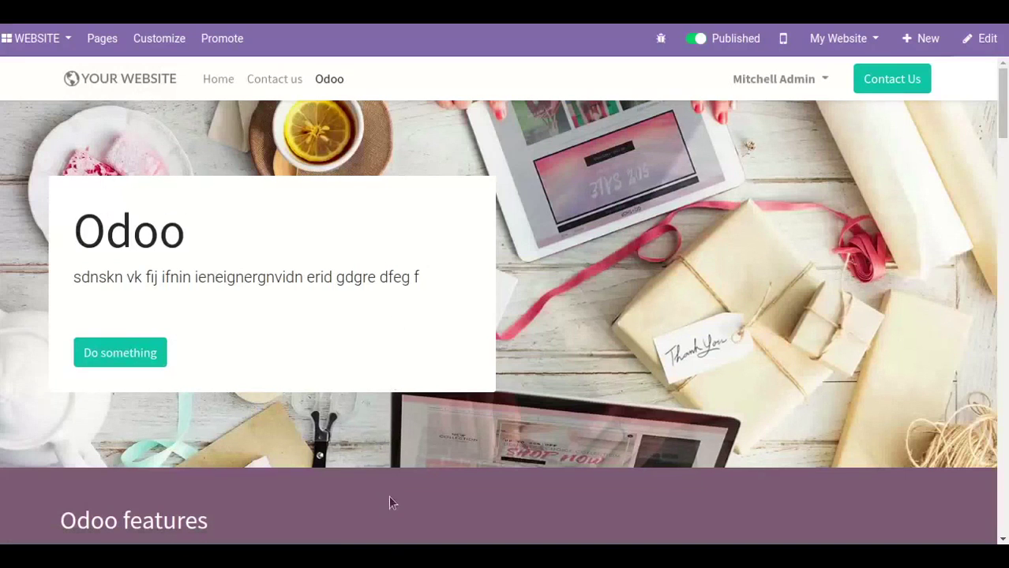
scroll(365, 478, down, 5)
scroll(365, 474, down, 12)
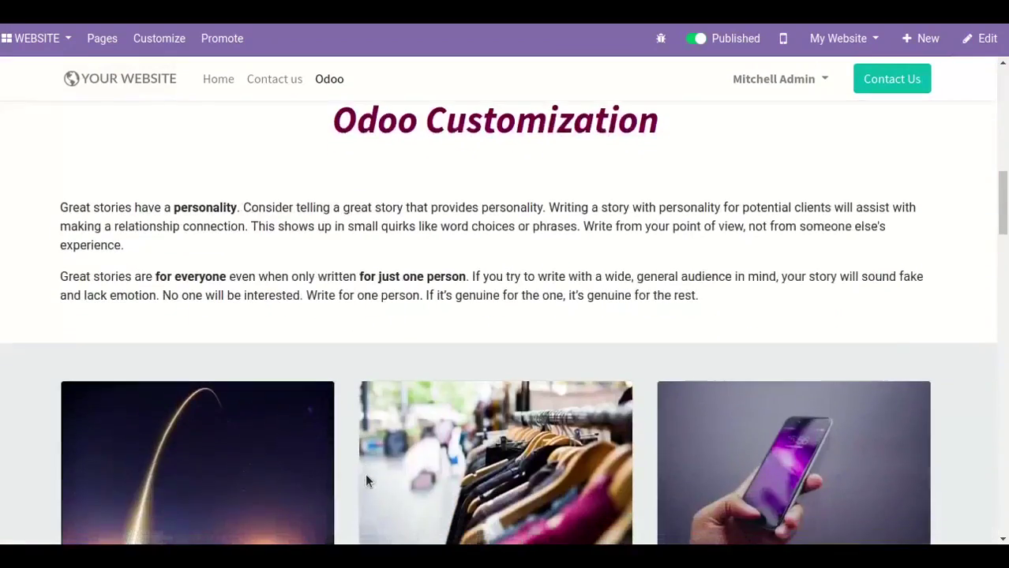
scroll(366, 480, down, 8)
scroll(365, 479, down, 10)
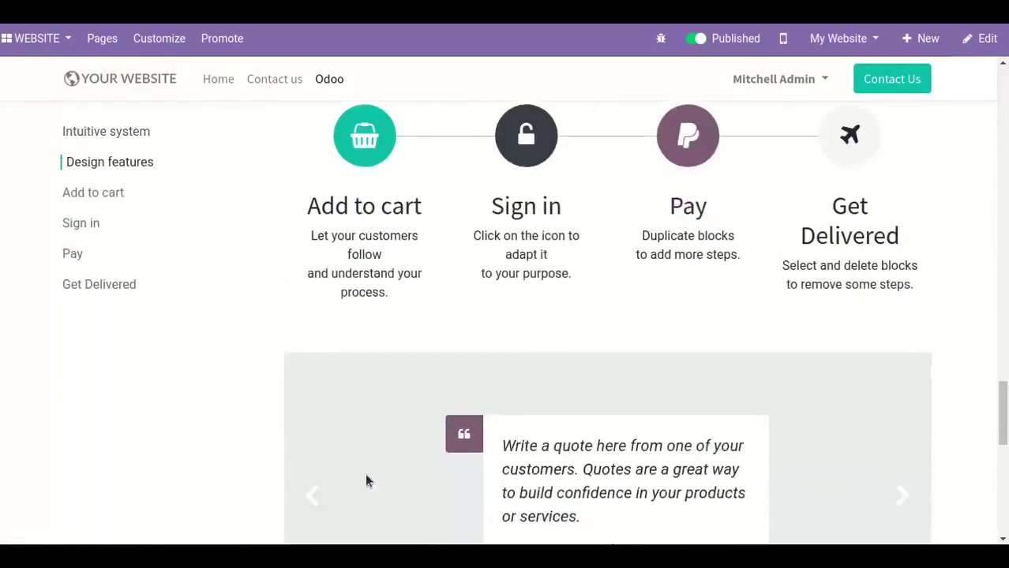
scroll(364, 479, down, 4)
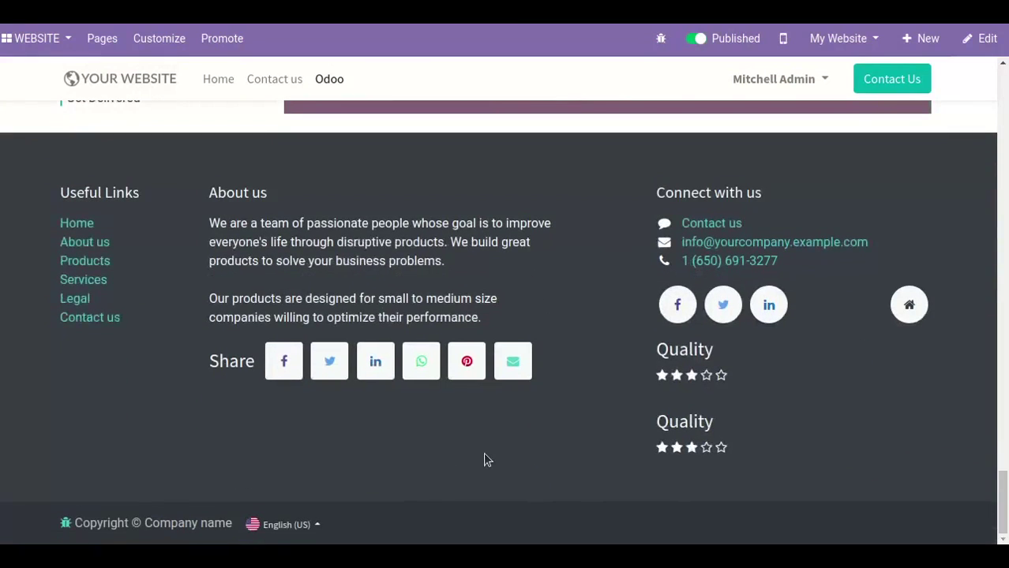
scroll(486, 457, up, 18)
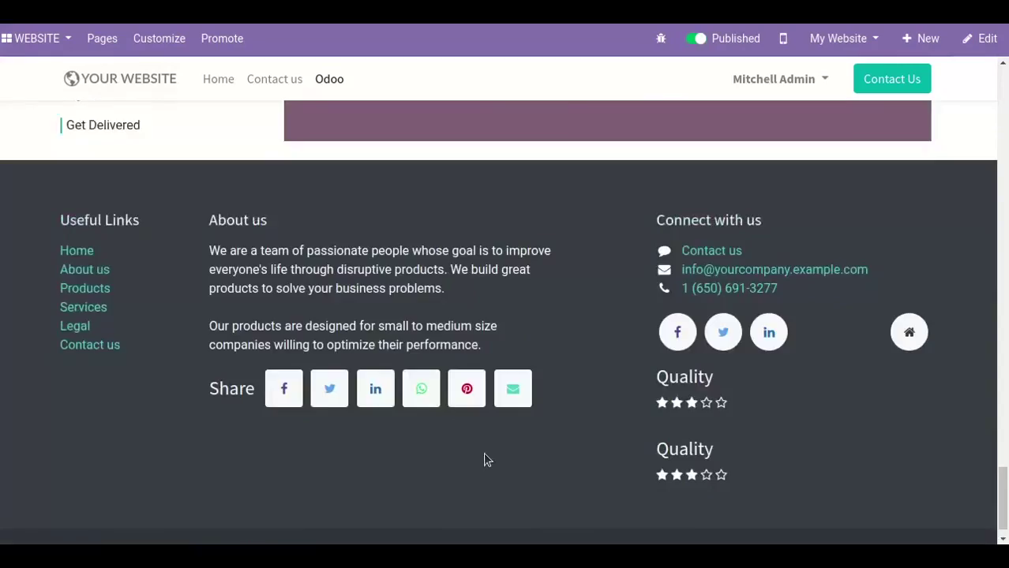
scroll(484, 453, up, 15)
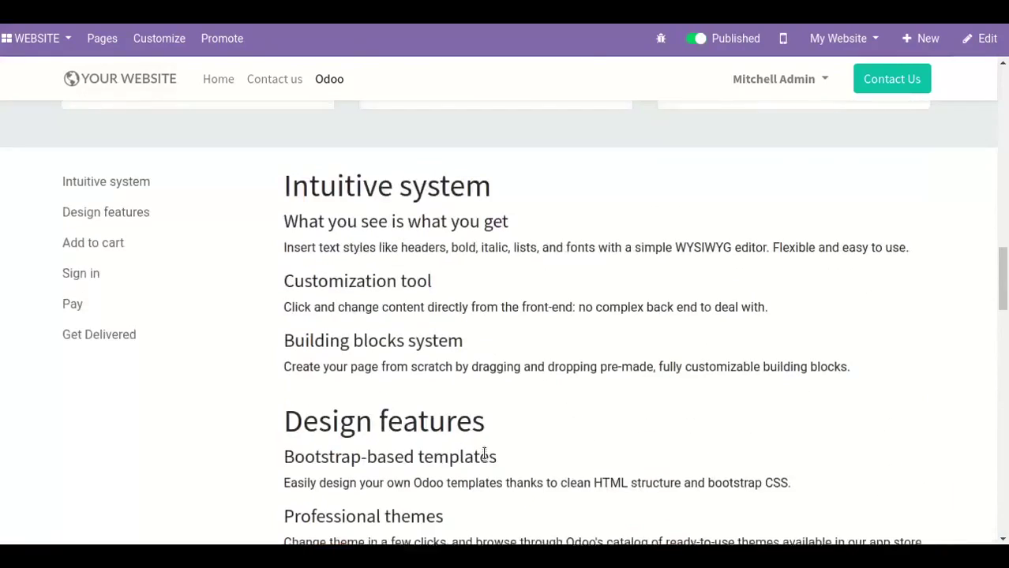
scroll(485, 459, up, 2)
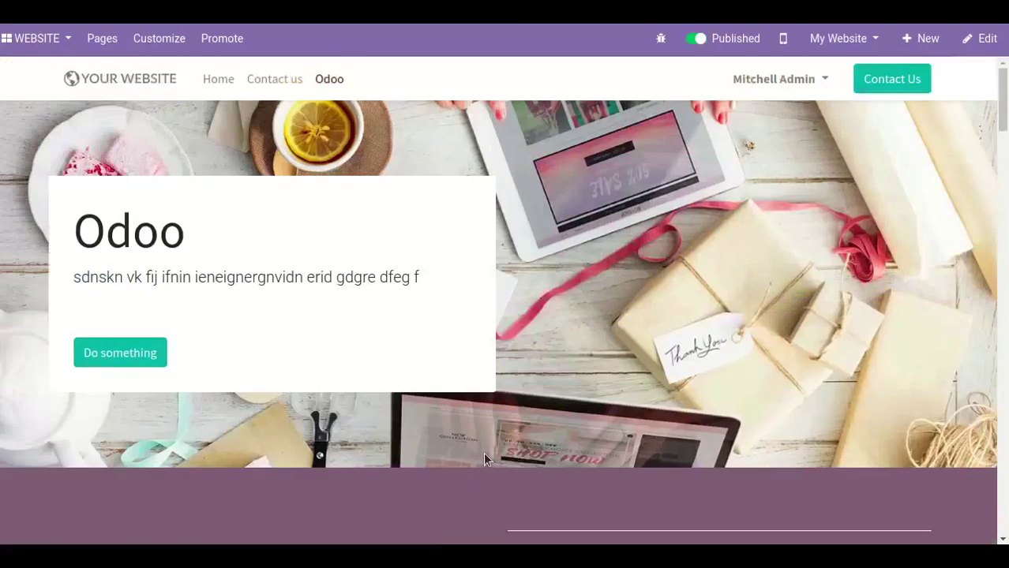